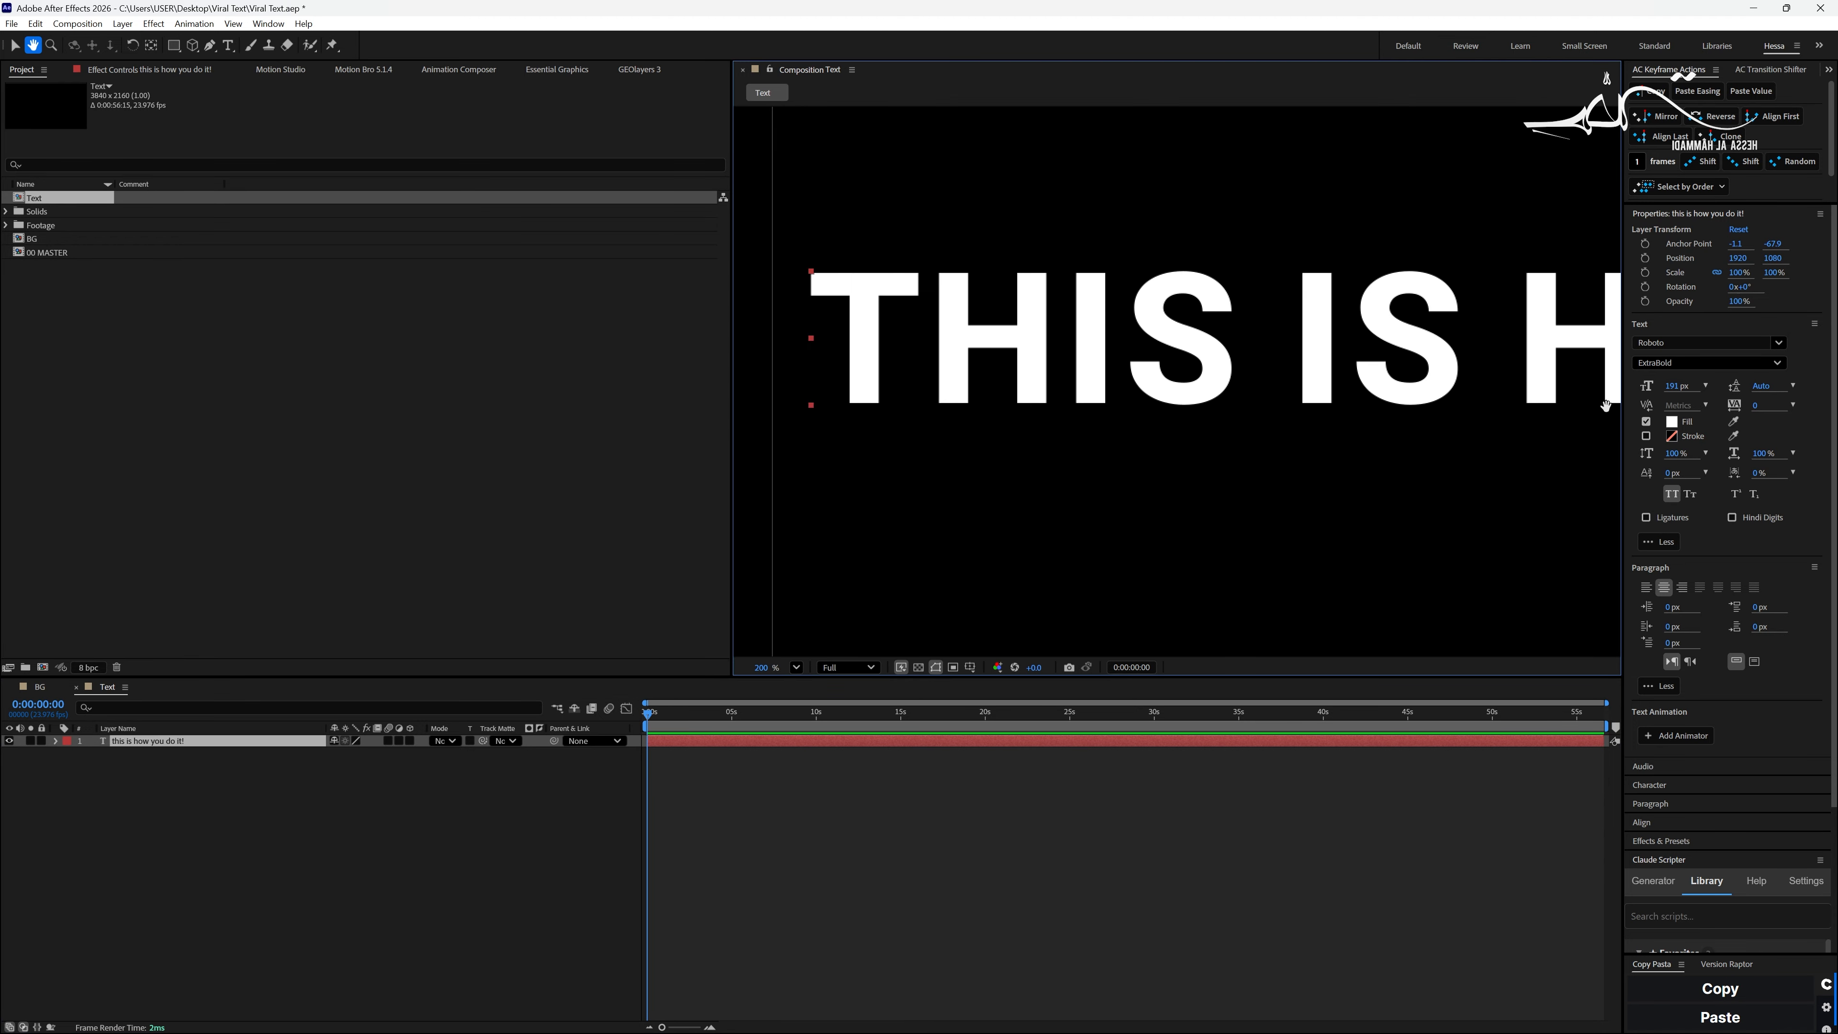
- Add a Glow effect to the text layer and set its Glow Radius to 25
{"action": "left_click_drag", "start_coordinate": [1034, 433], "coordinate": [1253, 459]}
{"action": "key", "text": "comma"}
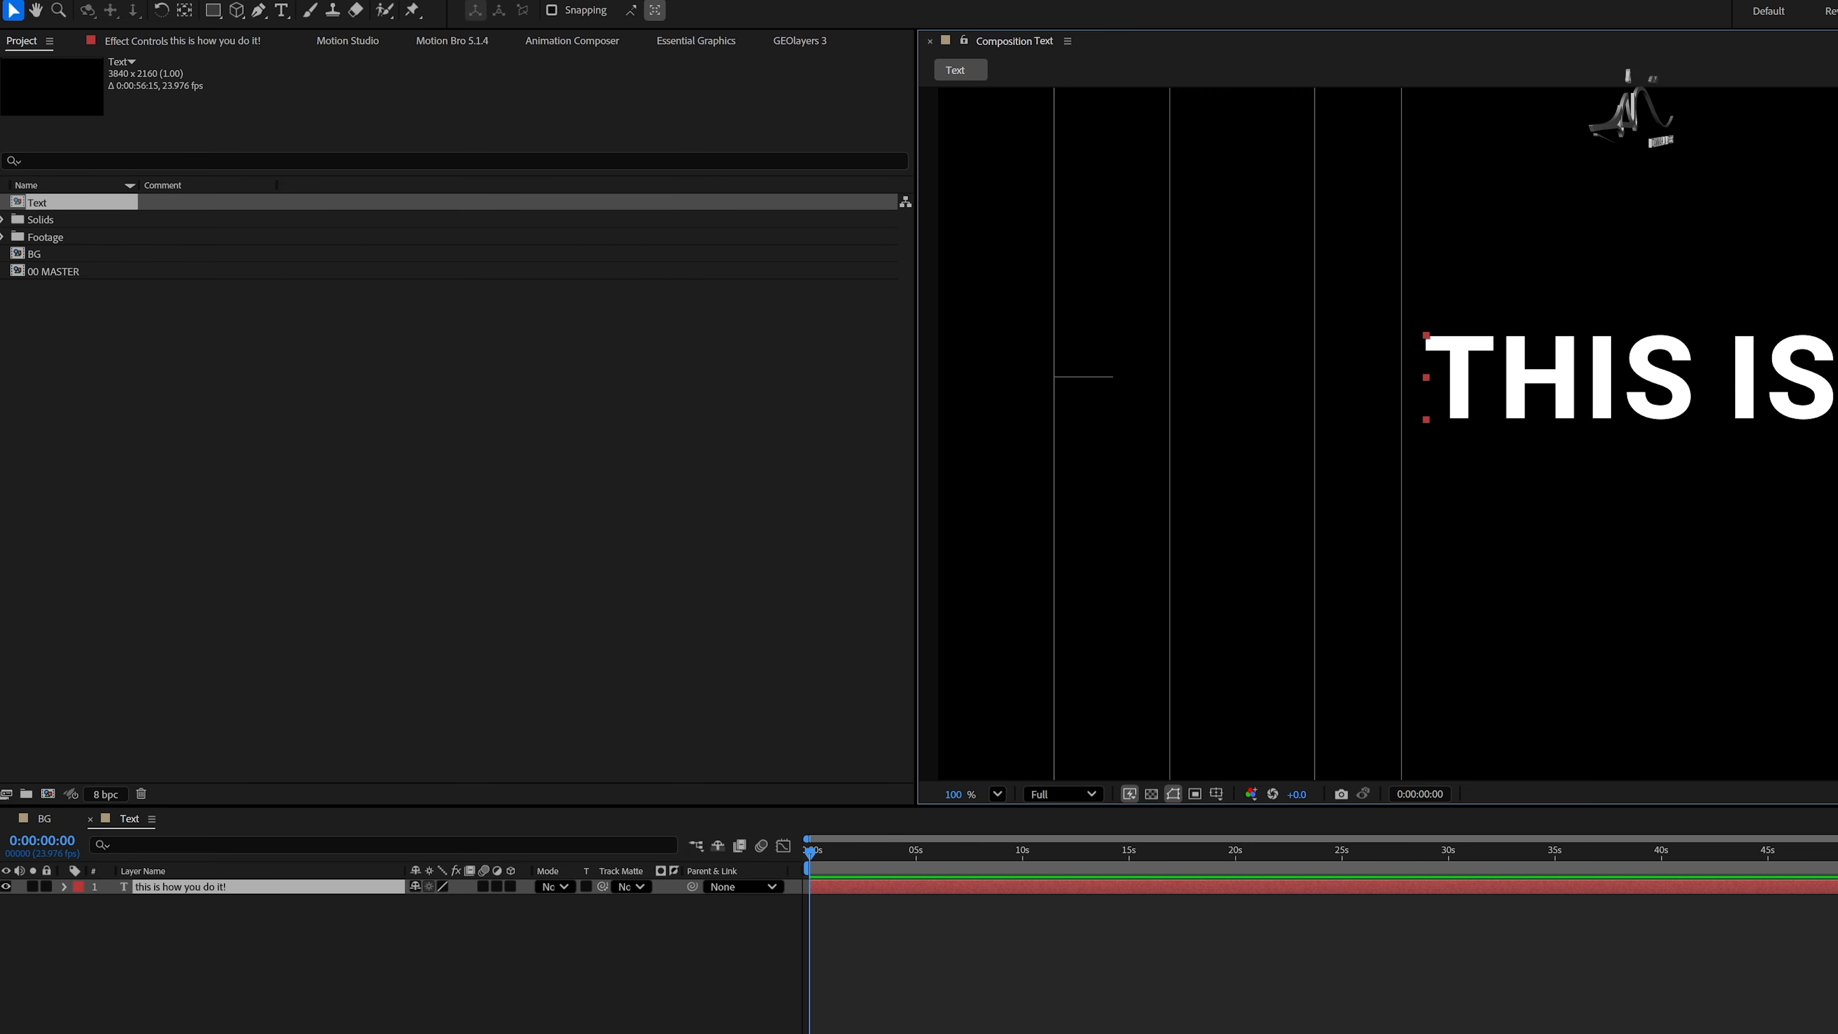
{"action": "key", "text": "ctrl+space"}
{"action": "type", "text": "glow"}
{"action": "key", "text": "Return"}
{"action": "left_click_drag", "start_coordinate": [479, 123], "coordinate": [490, 123]}
- Add a Drop Shadow effect to the text layer with 39% opacity and a distance of 9
{"action": "key", "text": "ctrl+space"}
{"action": "type", "text": "drop shadow"}
{"action": "key", "text": "Return"}
{"action": "left_click_drag", "start_coordinate": [476, 375], "coordinate": [468, 375]}
{"action": "left_click_drag", "start_coordinate": [476, 442], "coordinate": [479, 442]}
- Add a Noise effect to the text layer with 24% noise and Use Color Noise turned off
{"action": "left_click", "coordinate": [278, 888]}
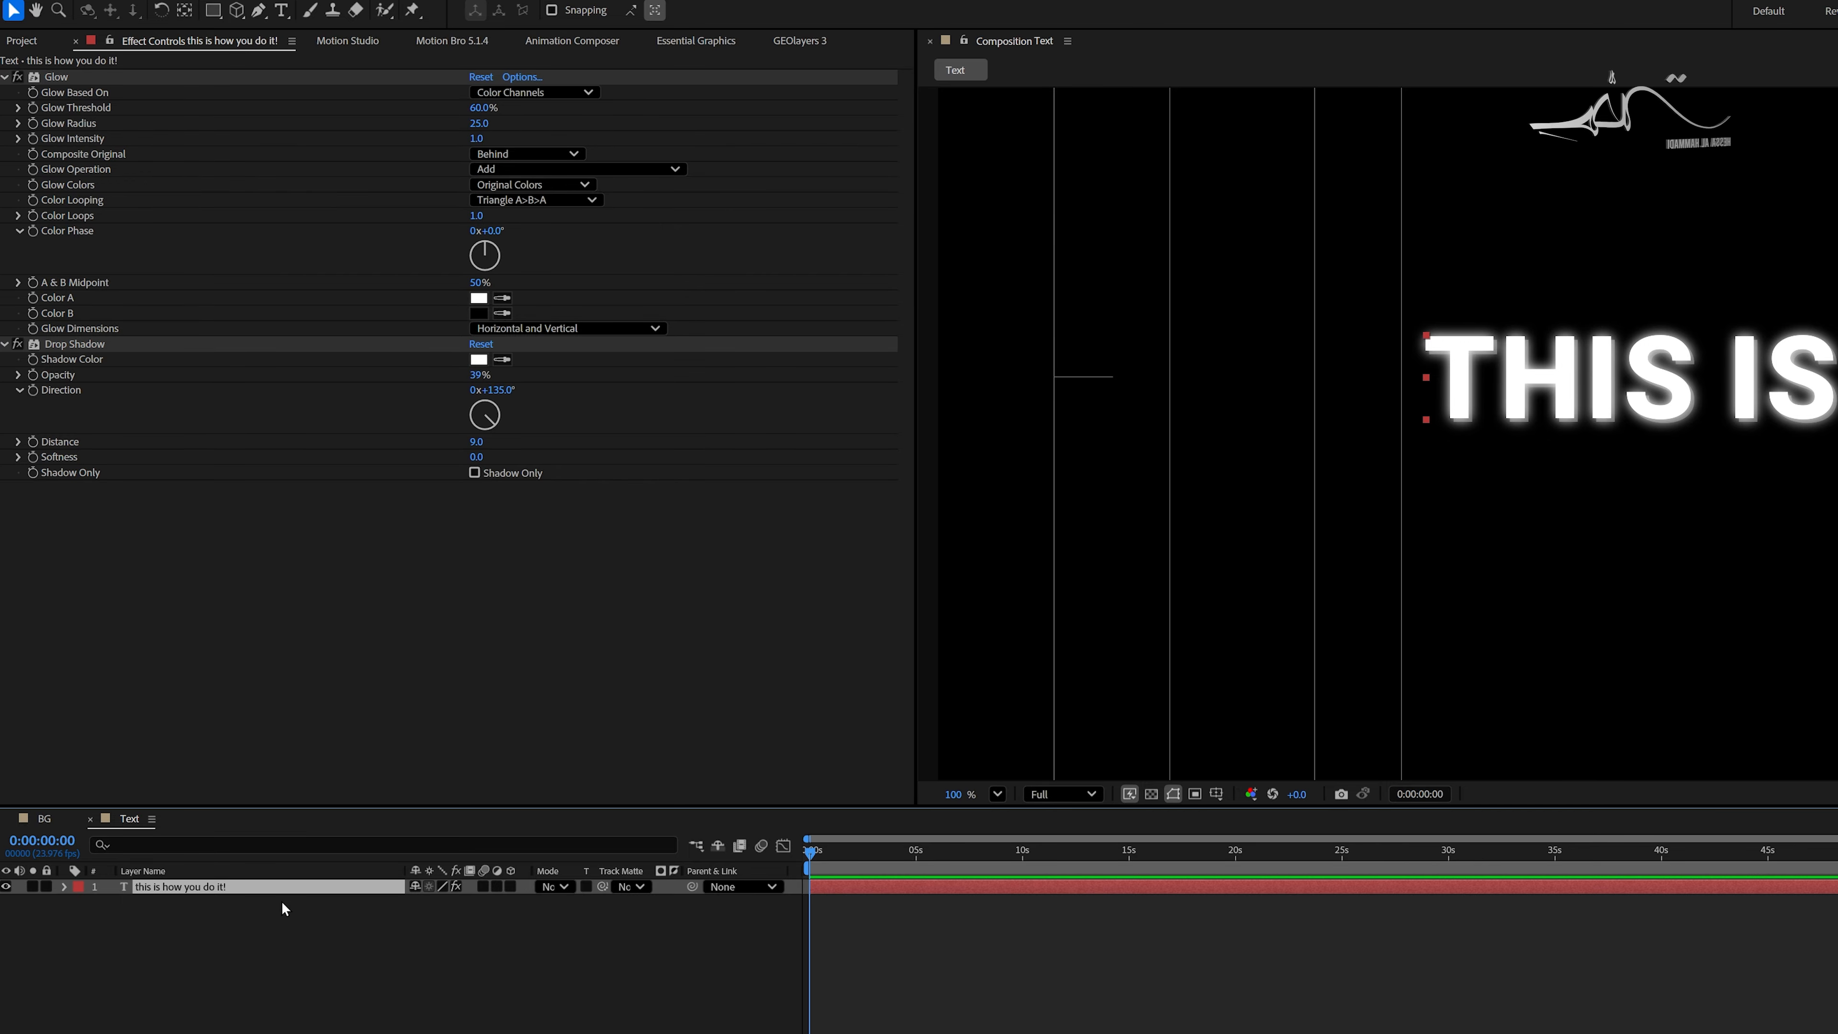
{"action": "key", "text": "ctrl+space"}
{"action": "type", "text": "noise"}
{"action": "key", "text": "Return"}
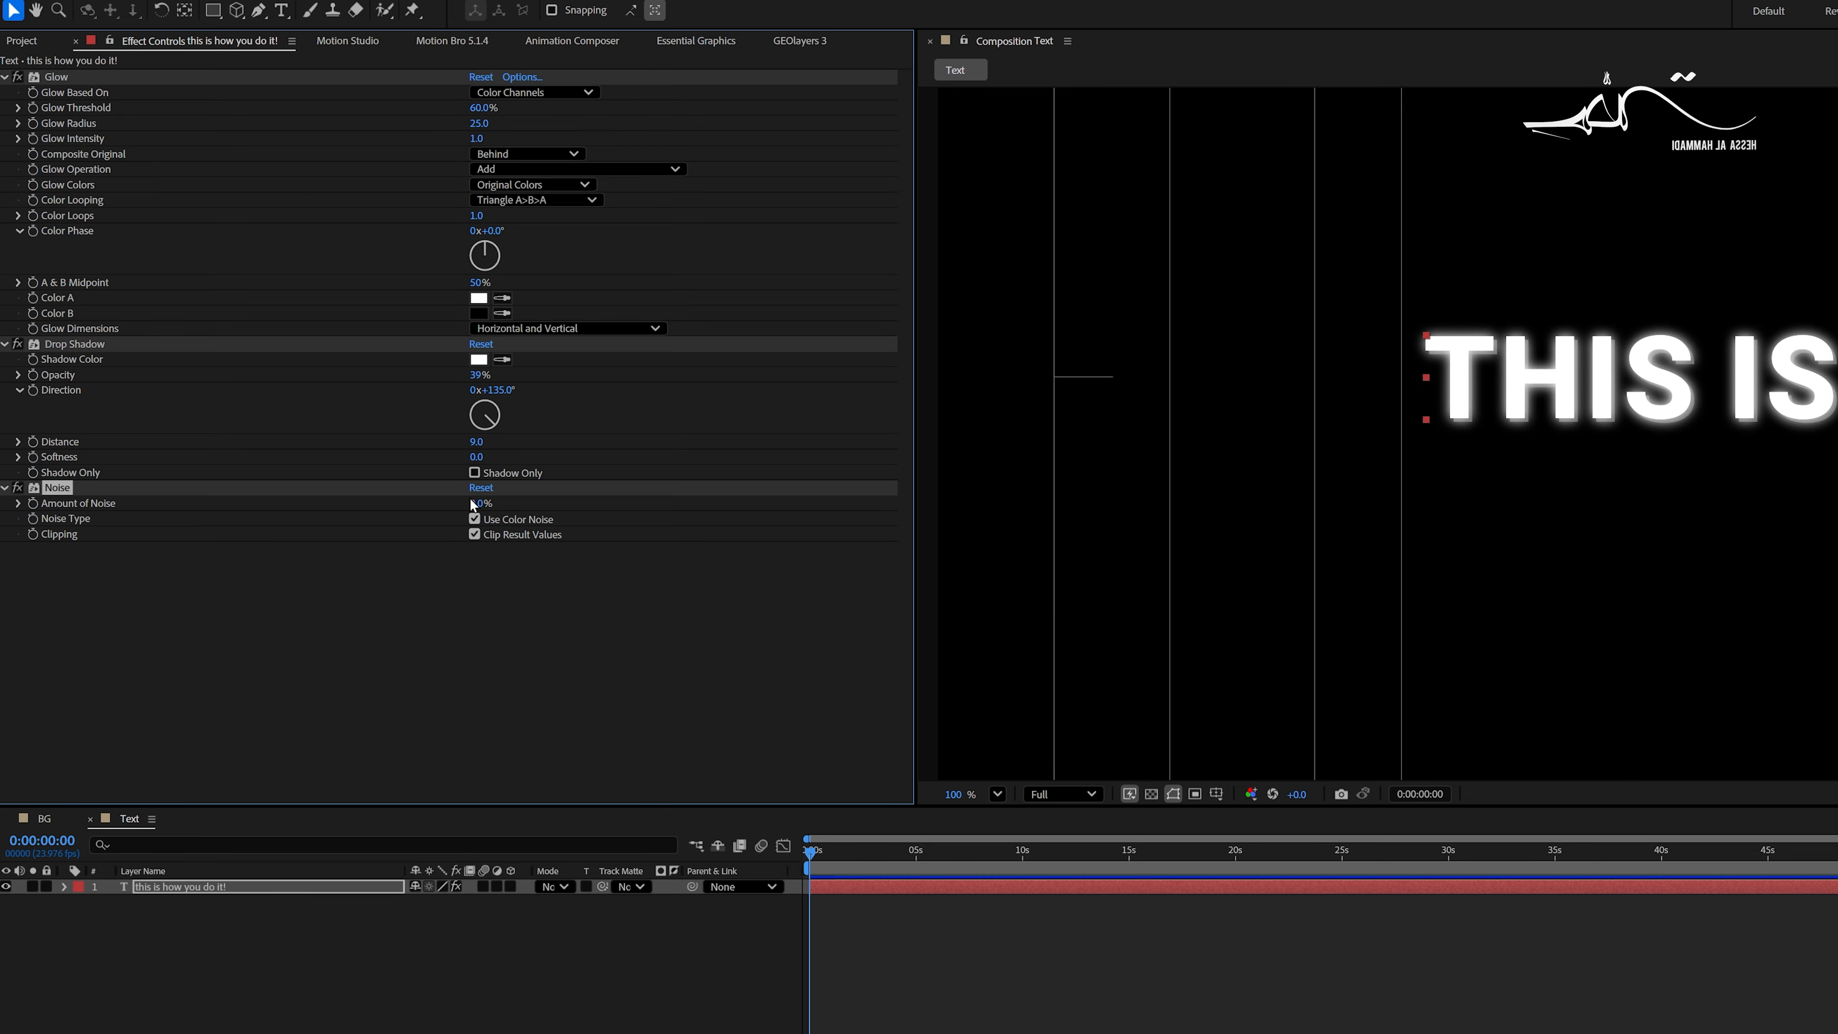
{"action": "left_click_drag", "start_coordinate": [474, 505], "coordinate": [495, 505]}
{"action": "left_click", "coordinate": [474, 519]}
- Play back the composition to examine the text's effects and wiggle motion up close
{"action": "scroll", "coordinate": [1526, 557], "scroll_direction": "down", "scroll_amount": 1}
{"action": "scroll", "coordinate": [1526, 556], "scroll_direction": "down", "scroll_amount": 1}
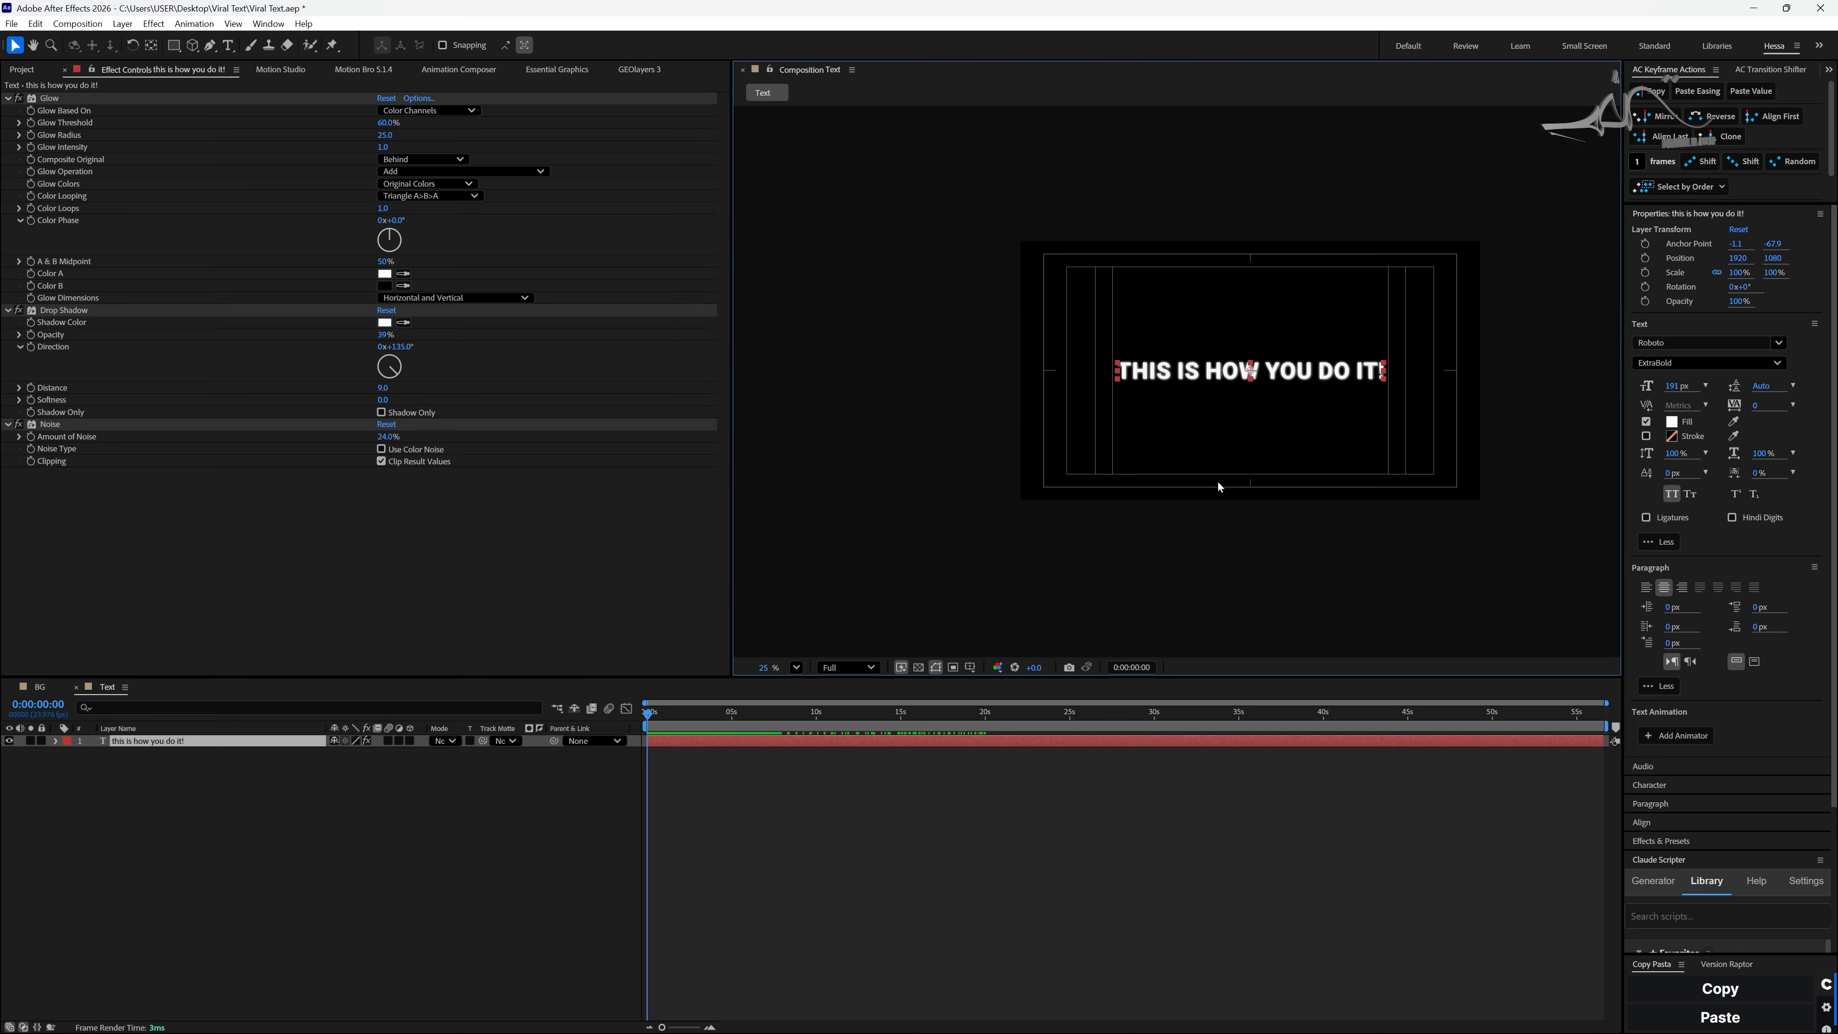
{"action": "scroll", "coordinate": [1526, 557], "scroll_direction": "up", "scroll_amount": 1}
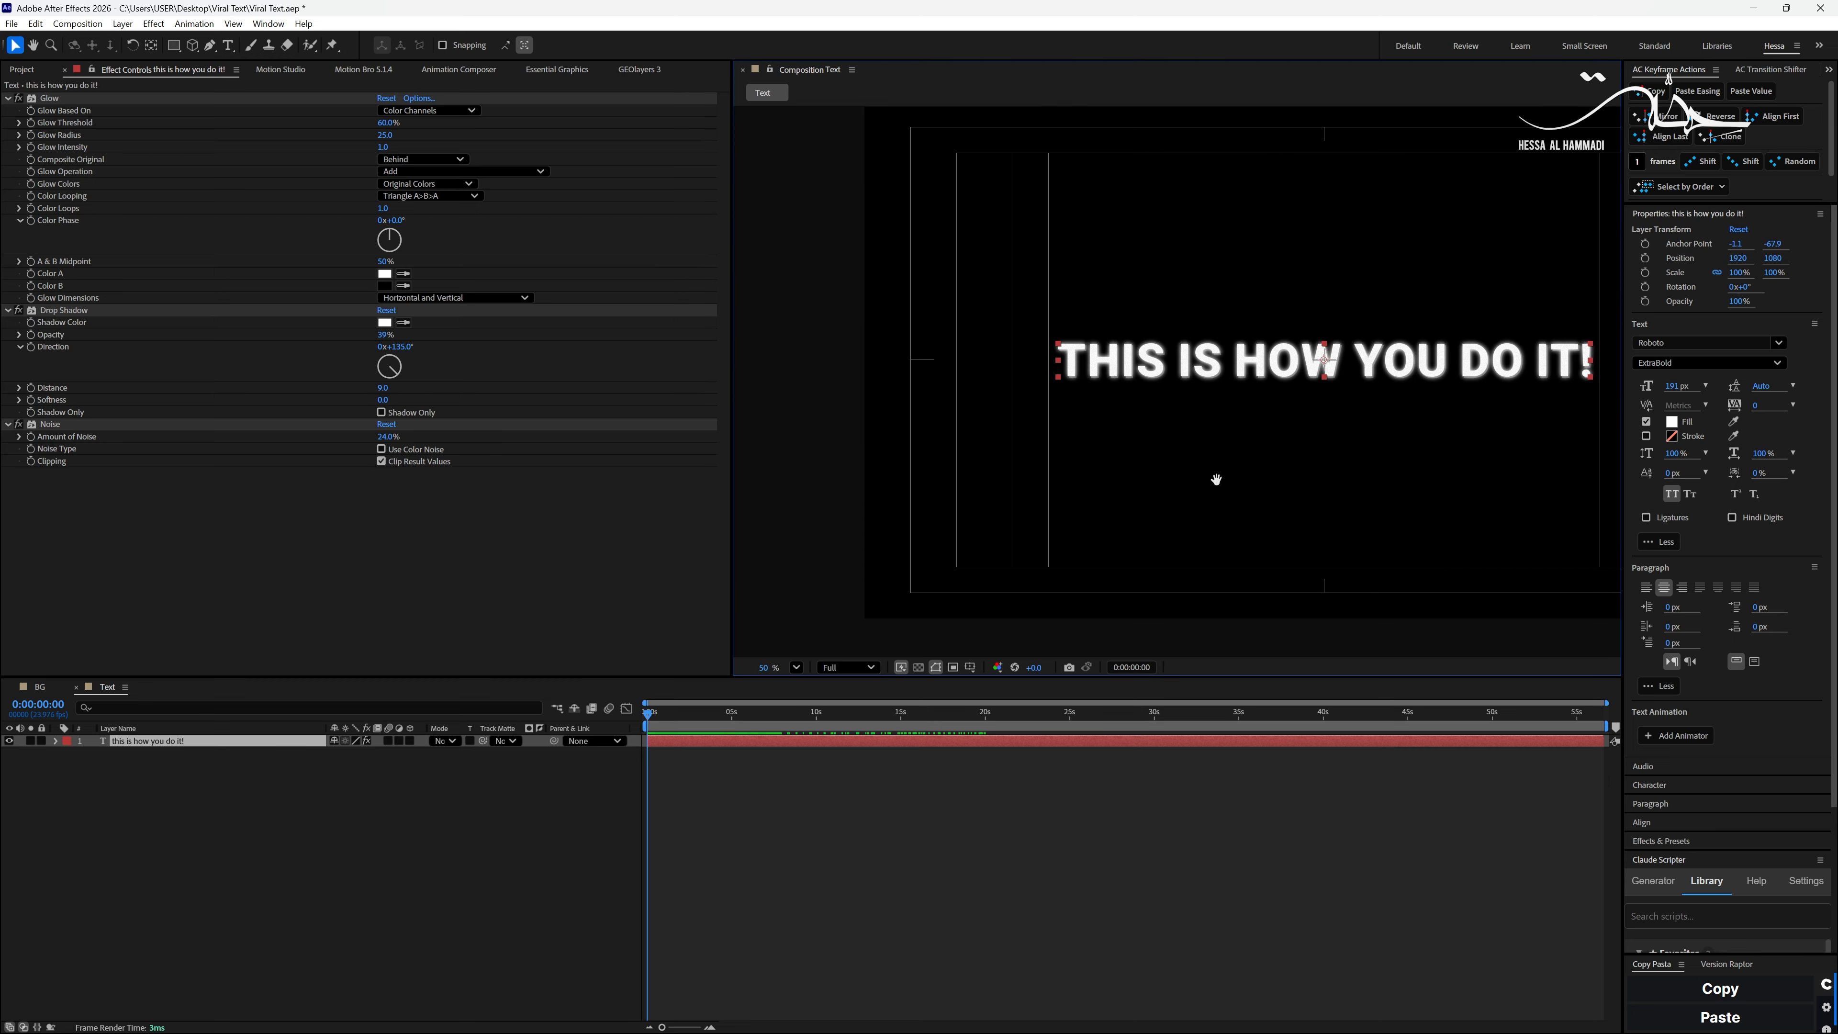
{"action": "key", "text": "h"}
{"action": "left_click_drag", "start_coordinate": [1307, 494], "coordinate": [1181, 500]}
{"action": "left_click", "coordinate": [1002, 793]}
{"action": "key", "text": "space"}
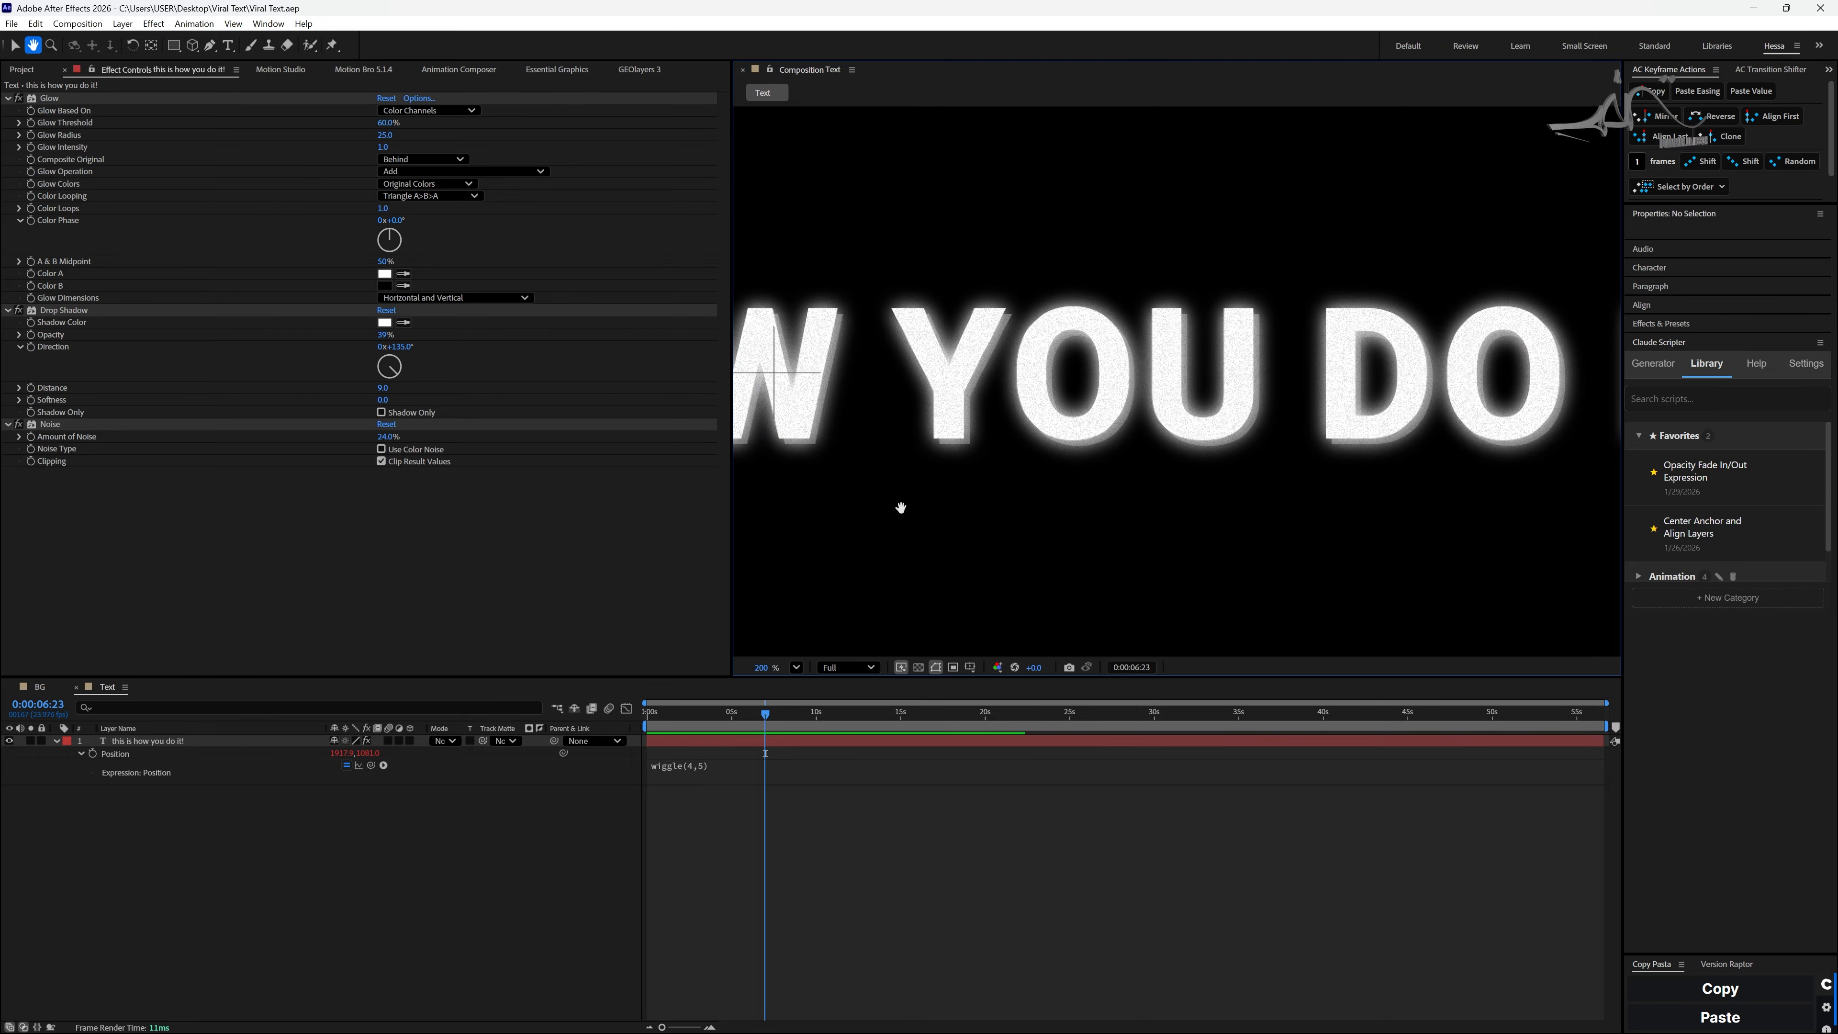
- Draw a curved red stroke under the word YOU with the Pen tool
{"action": "key", "text": "g"}
{"action": "left_click", "coordinate": [871, 454]}
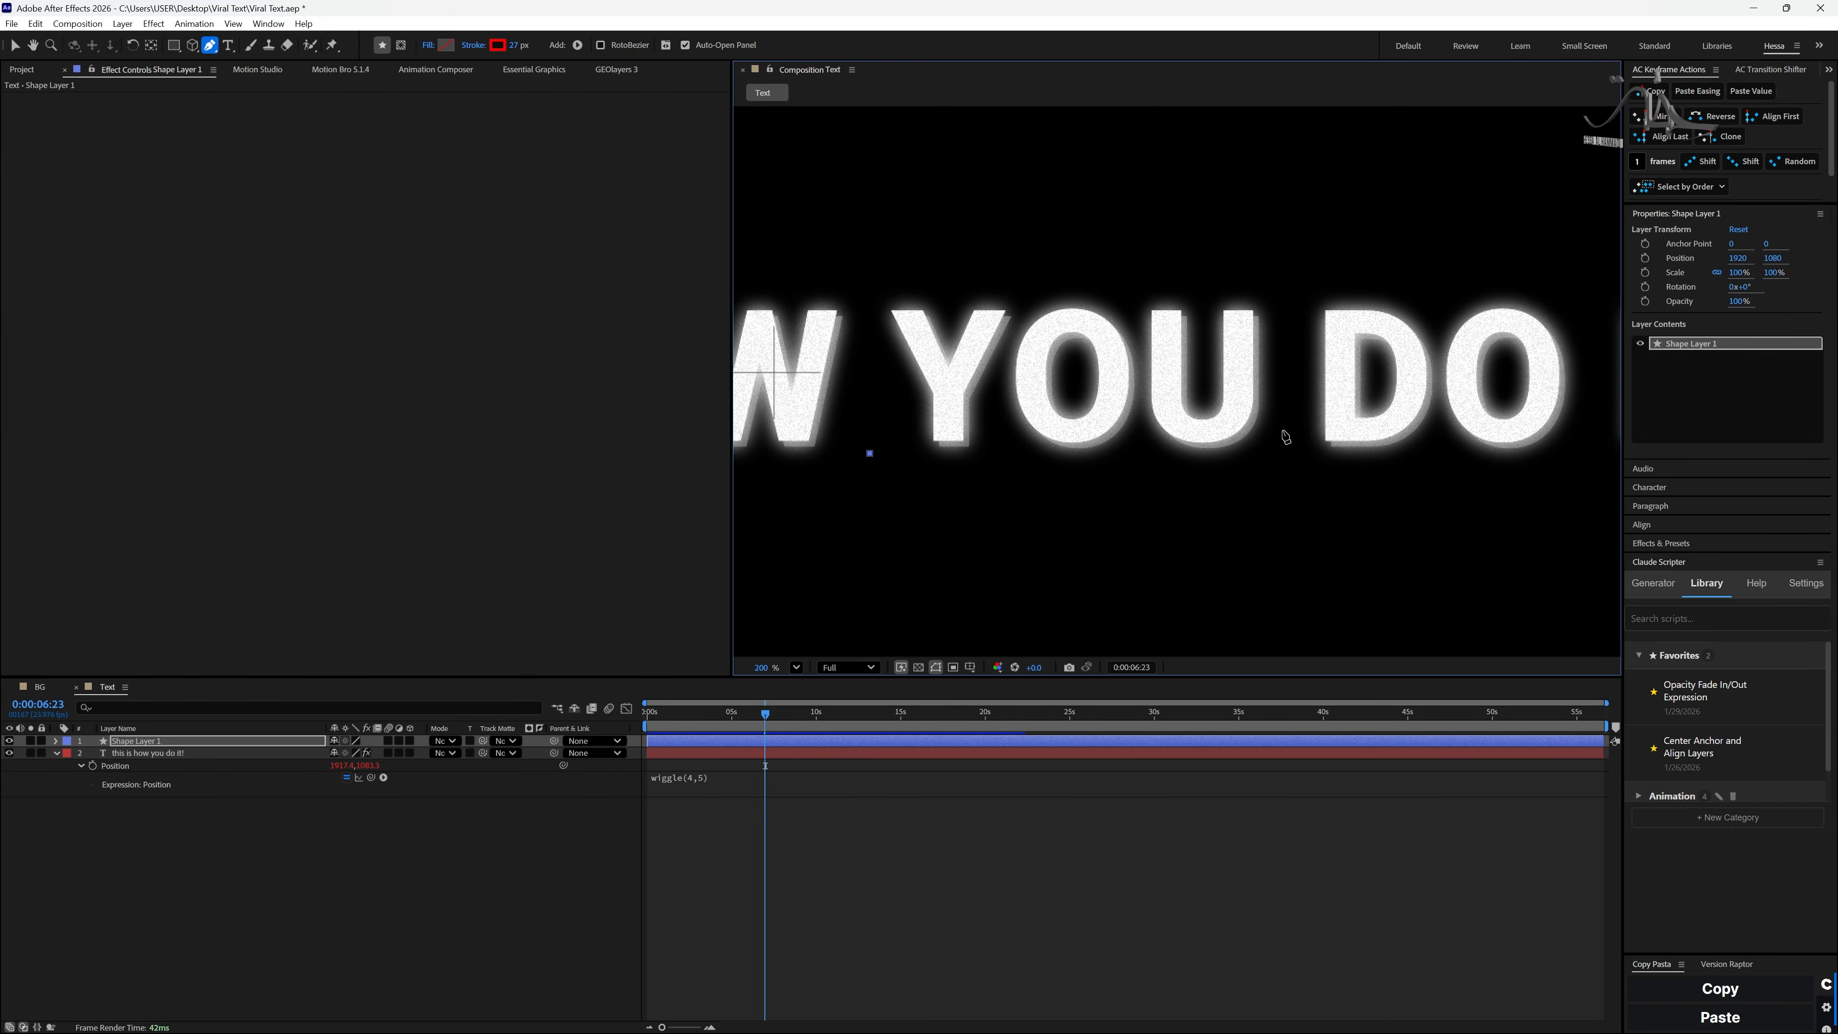
{"action": "left_click_drag", "start_coordinate": [1284, 435], "coordinate": [1315, 444]}
{"action": "key", "text": "v"}
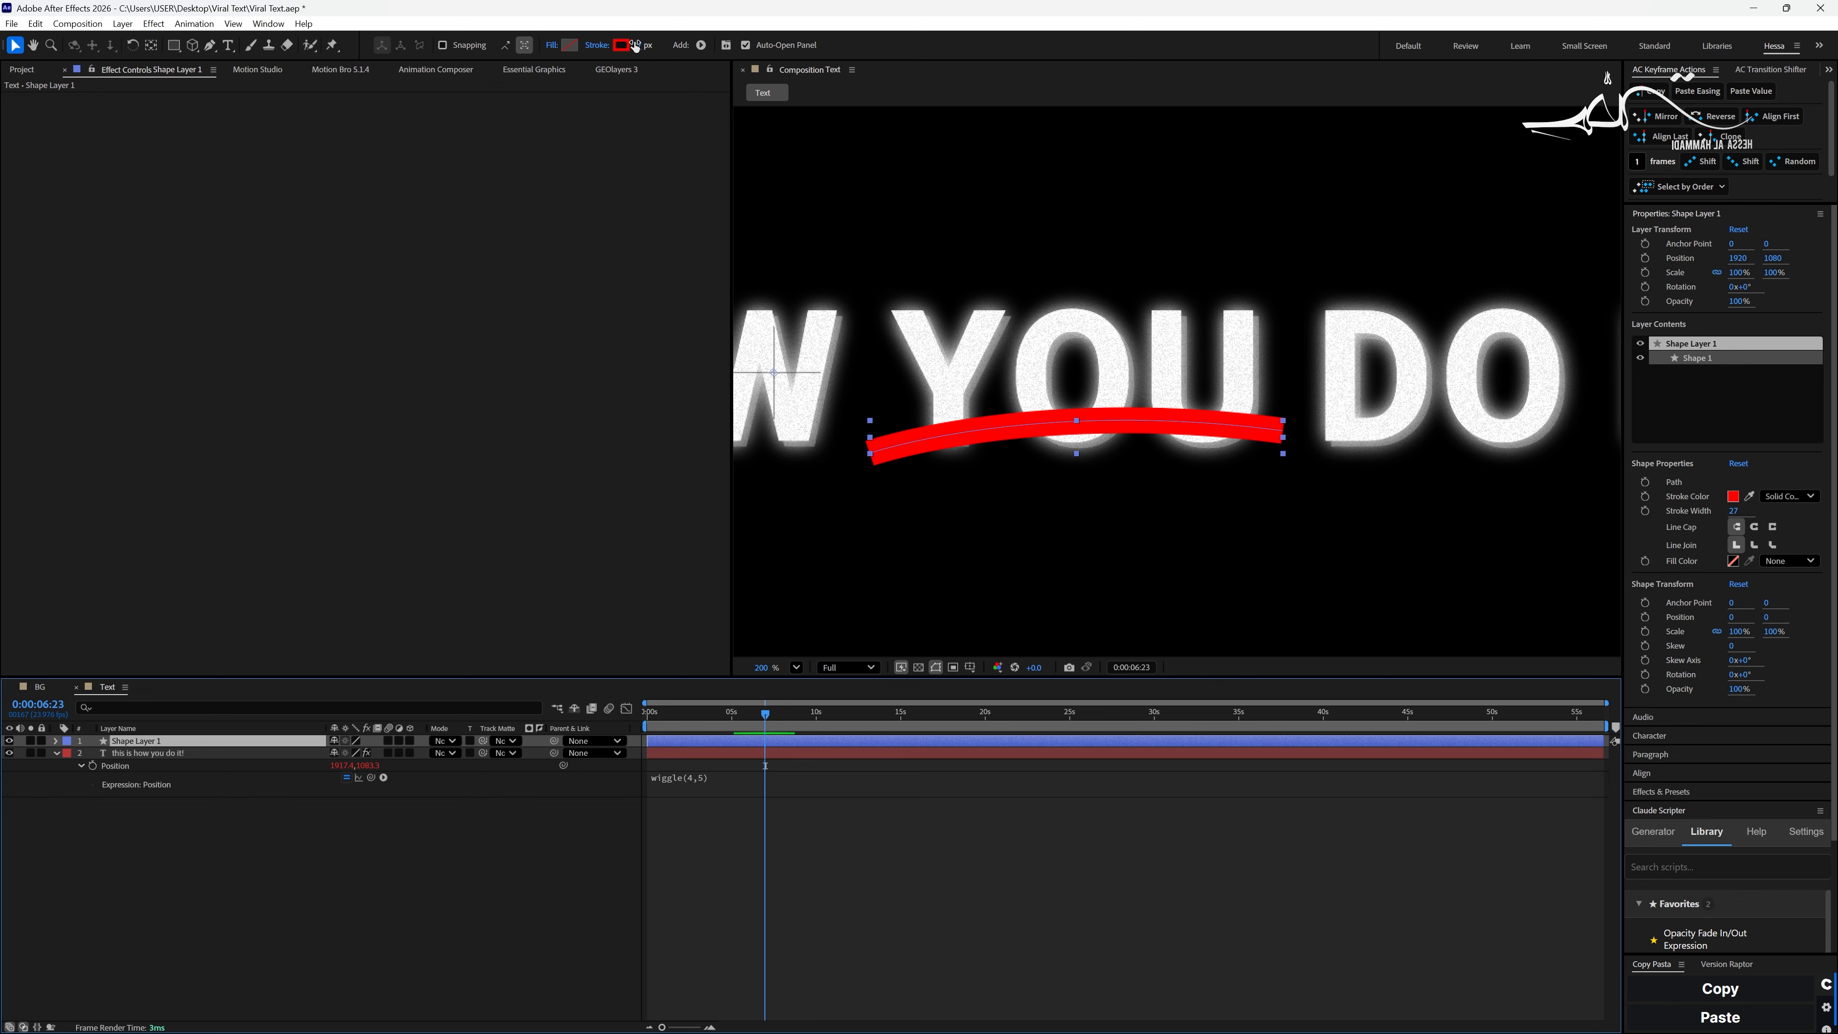
- Thin the curved underline's stroke, then centre its anchor point and nudge the line slightly lower under YOU
{"action": "left_click_drag", "start_coordinate": [639, 45], "coordinate": [626, 45]}
{"action": "key", "text": "ctrl+alt+Home"}
{"action": "left_click_drag", "start_coordinate": [1103, 421], "coordinate": [1106, 428]}
- Set the underline shape layer's blending mode to Difference and check it against the whole title
{"action": "left_click", "coordinate": [445, 740]}
{"action": "left_click", "coordinate": [466, 785]}
{"action": "scroll", "coordinate": [1063, 498], "scroll_direction": "down", "scroll_amount": 2}
{"action": "left_click", "coordinate": [1064, 498]}
{"action": "key", "text": "space"}
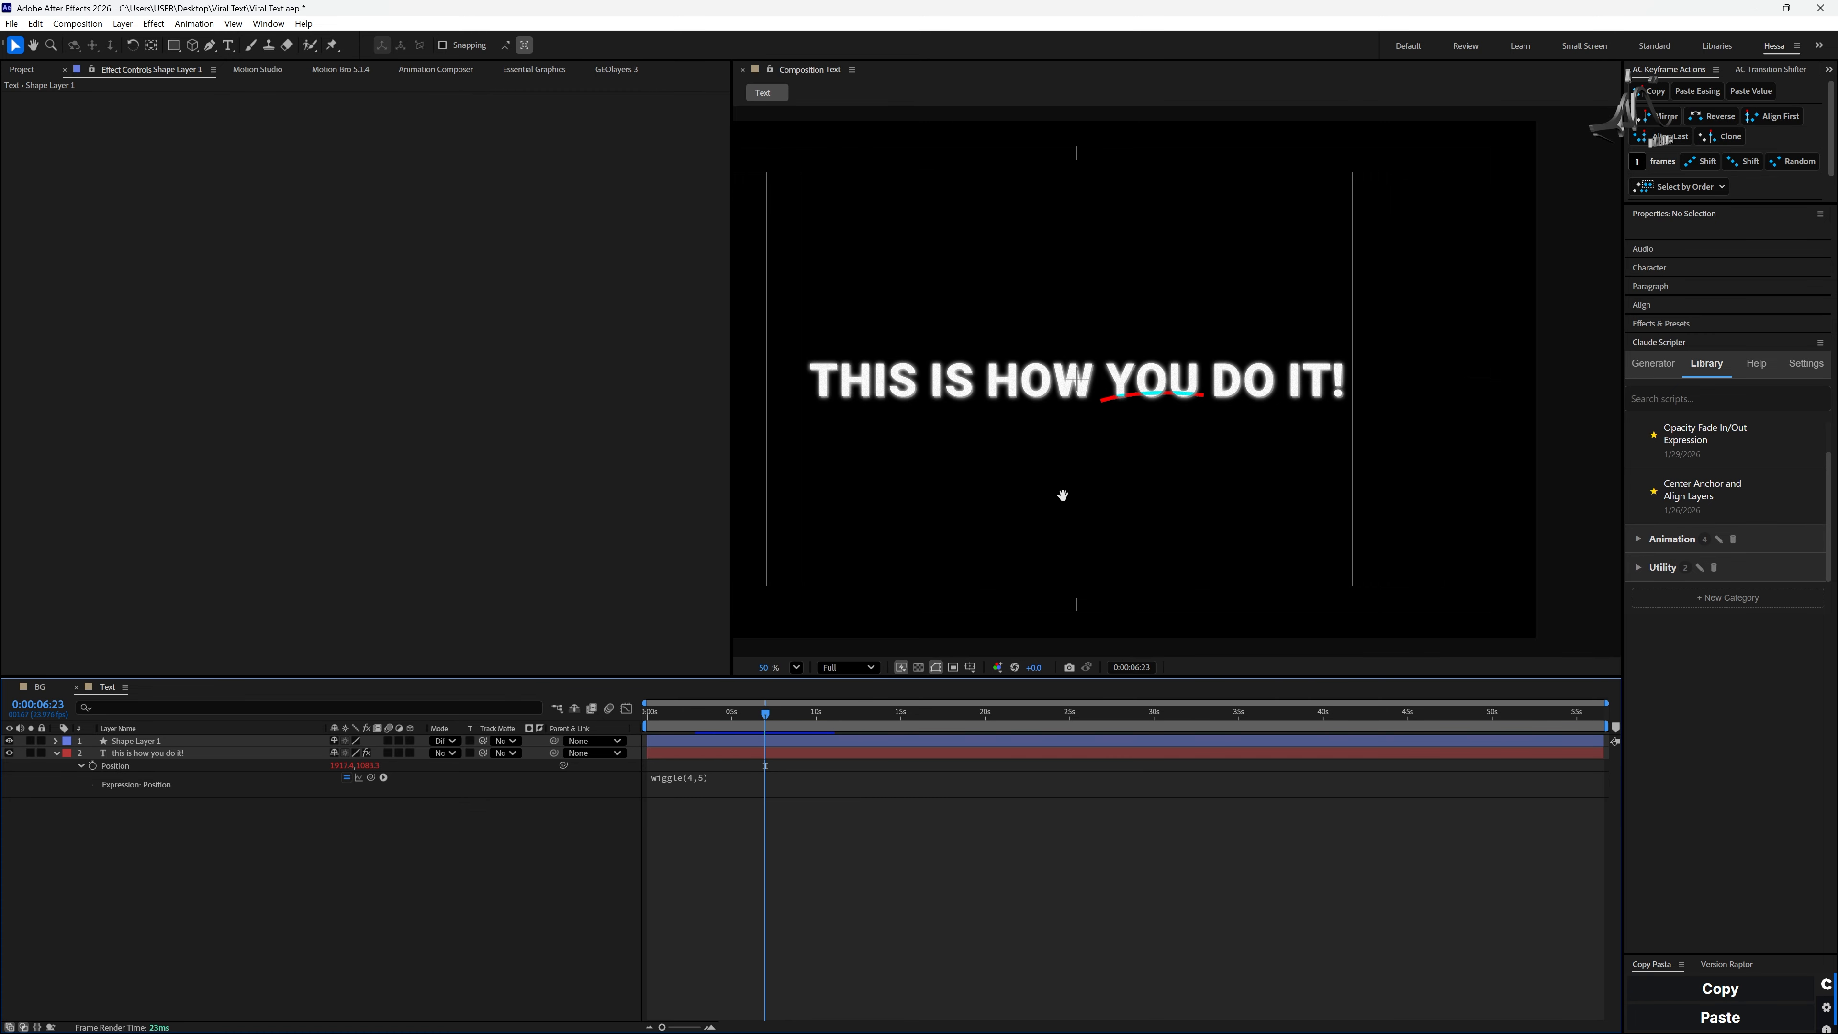
{"action": "left_click_drag", "start_coordinate": [1063, 497], "coordinate": [1172, 529]}
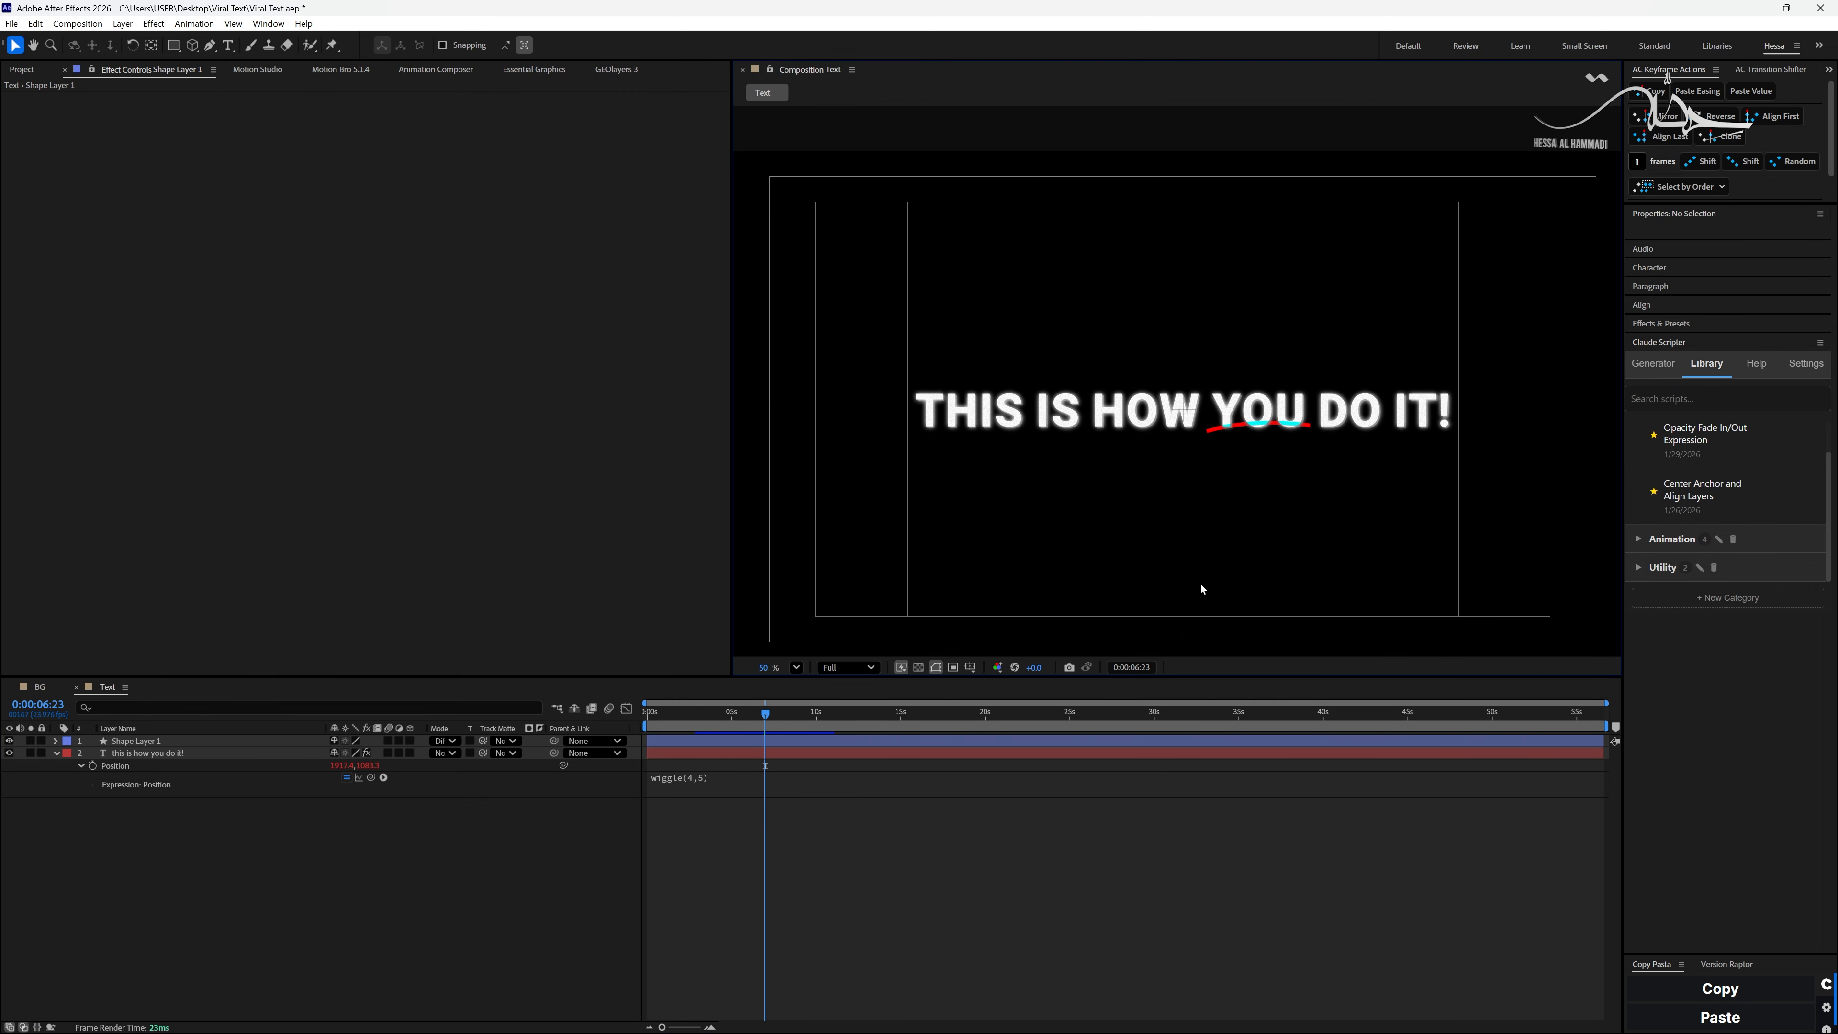
- Paste the BG layer into the Text composition and set the text layer's blending mode to Difference
{"action": "key", "text": "ctrl+v"}
{"action": "left_click", "coordinate": [148, 753]}
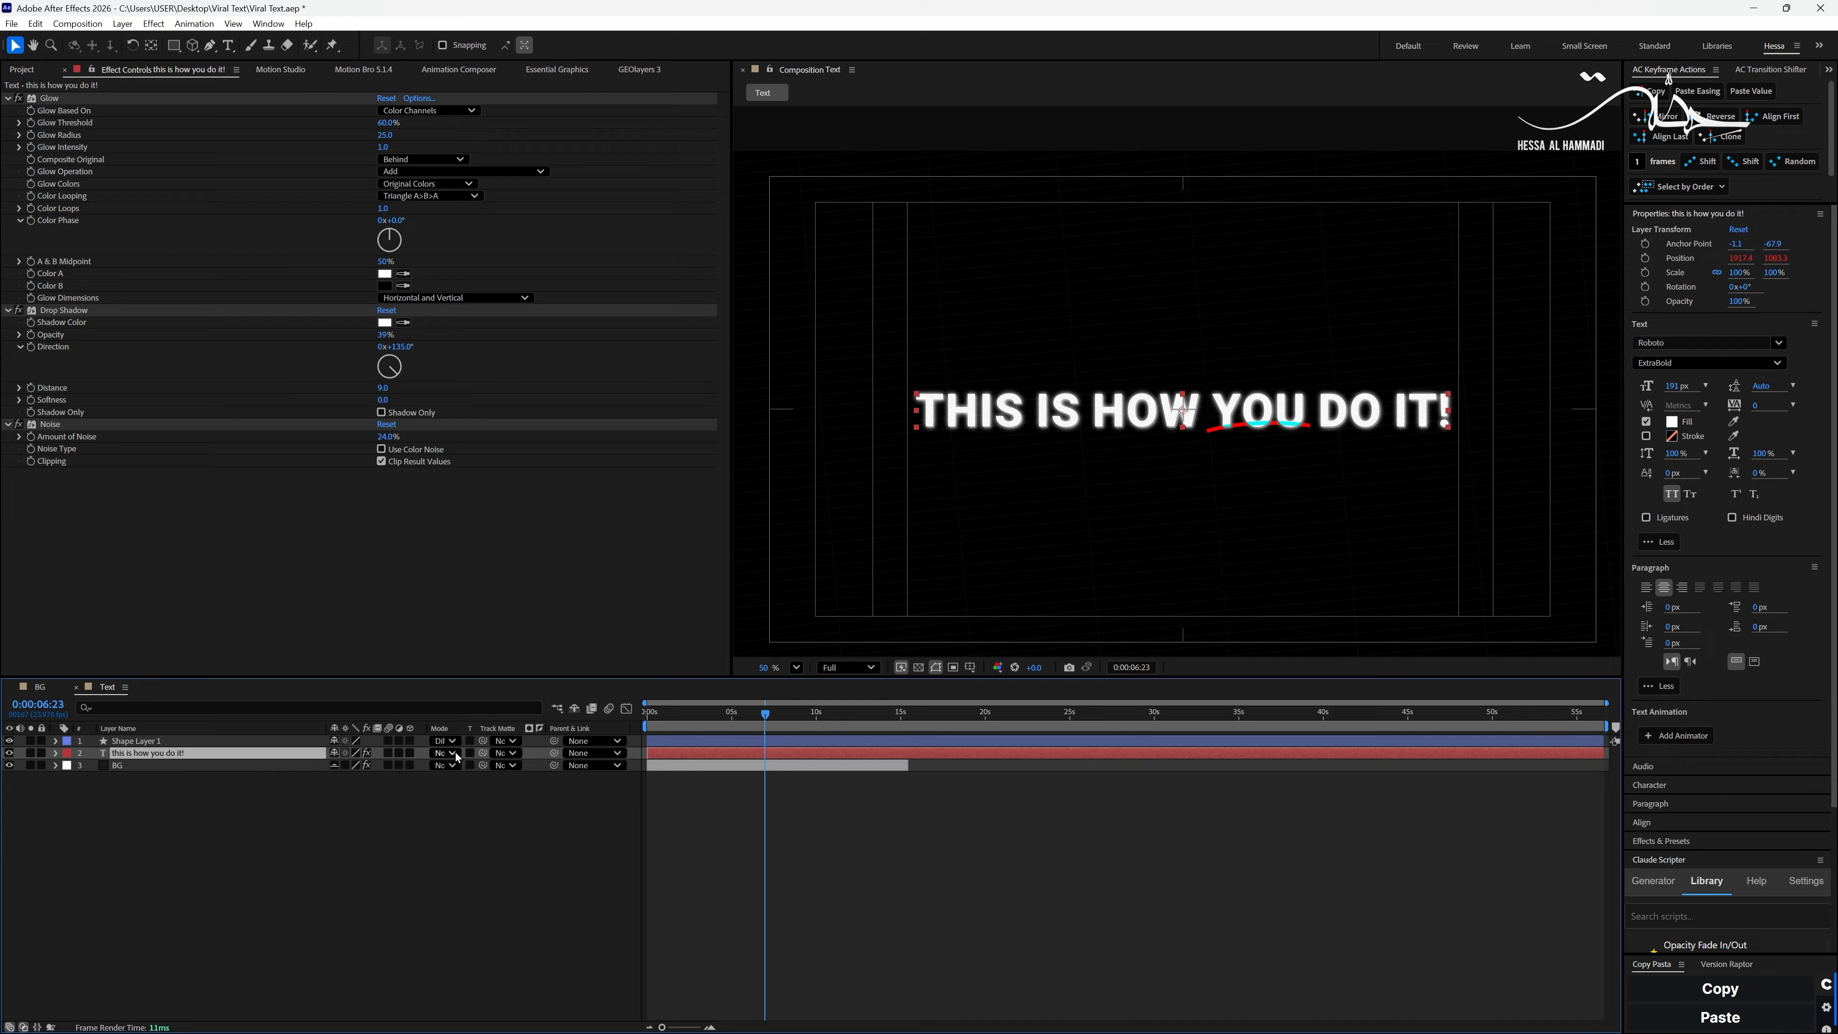
{"action": "left_click", "coordinate": [453, 754]}
{"action": "left_click", "coordinate": [484, 553]}
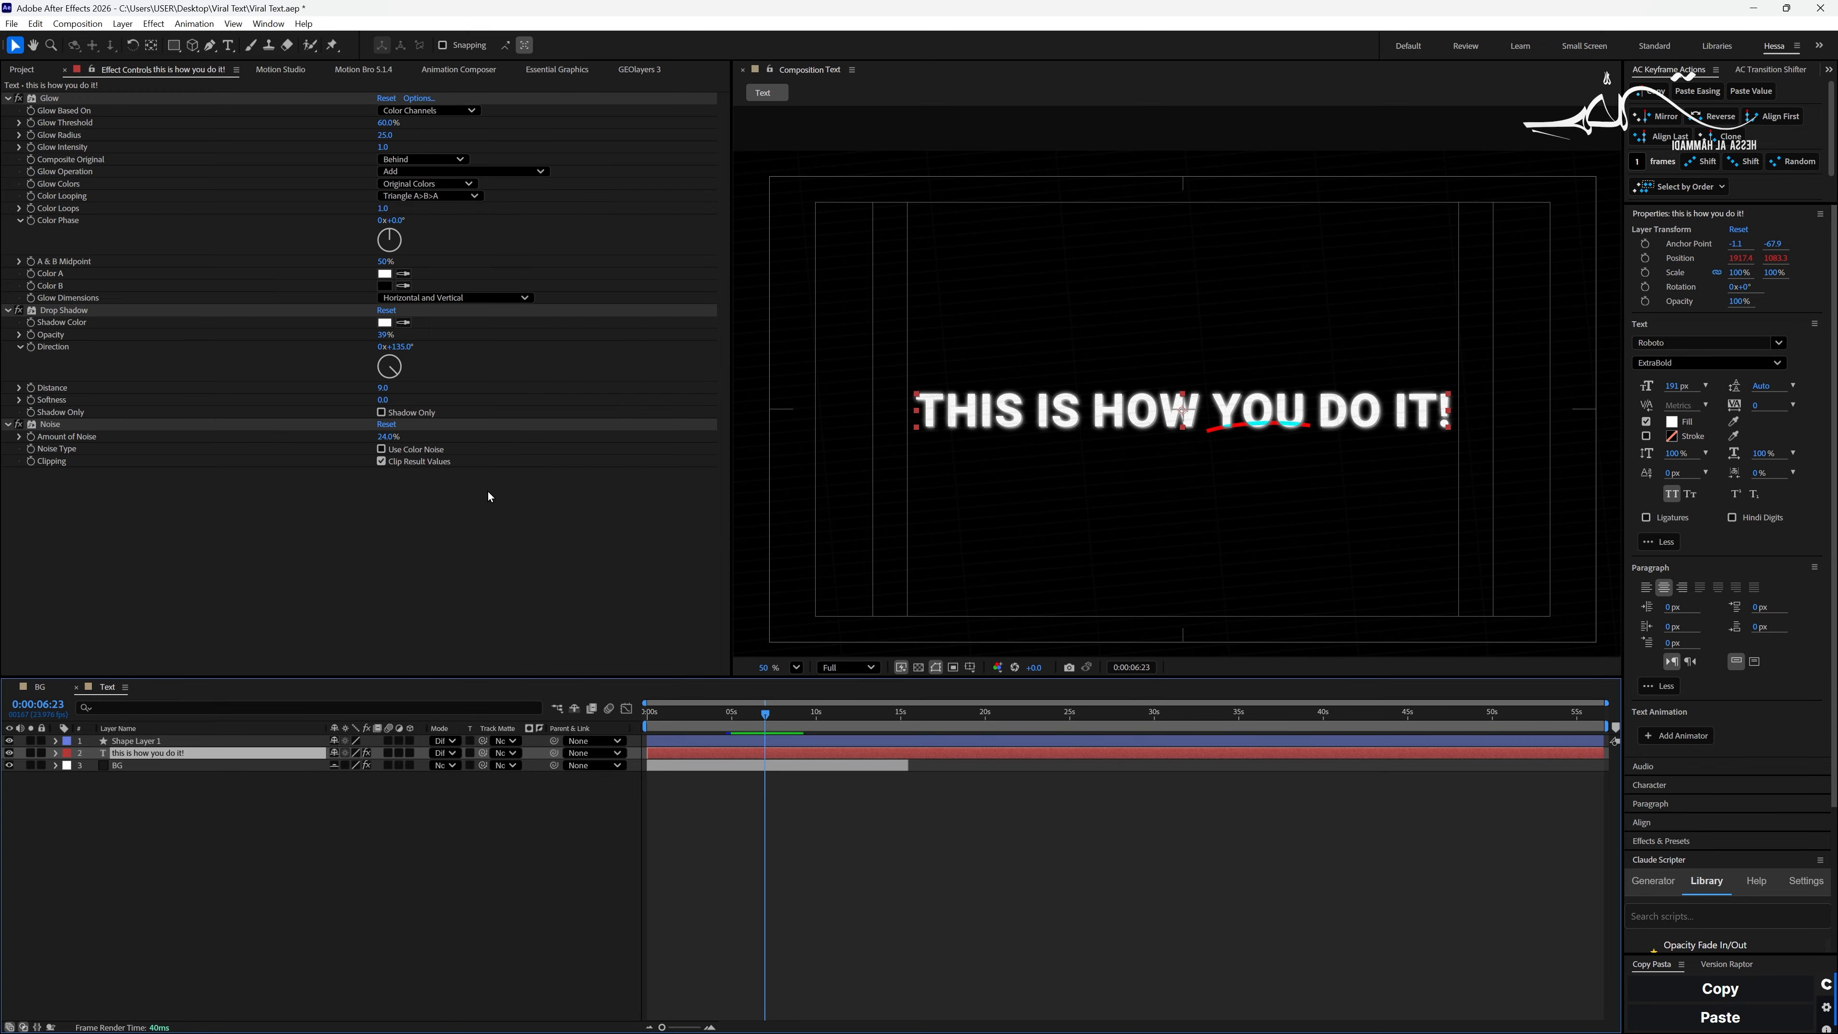
{"action": "key", "text": "period"}
{"action": "key", "text": "period"}
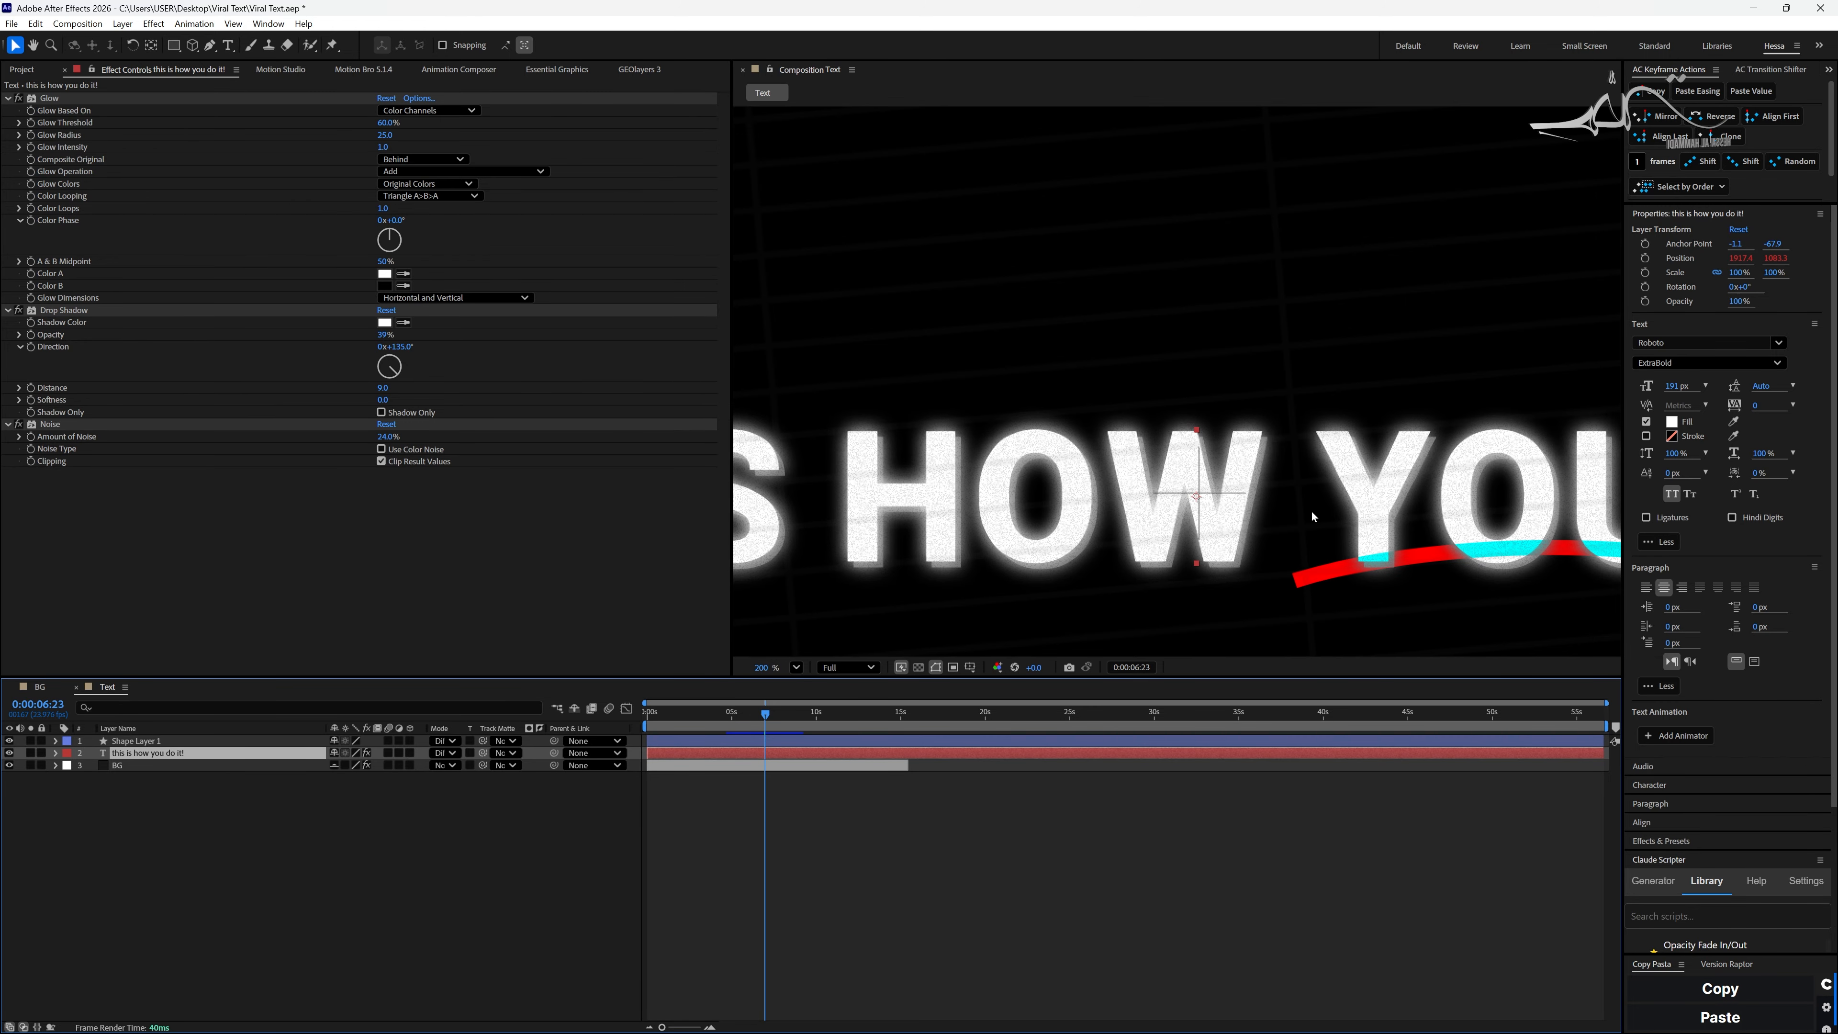
{"action": "key", "text": "comma"}
{"action": "key", "text": "comma"}
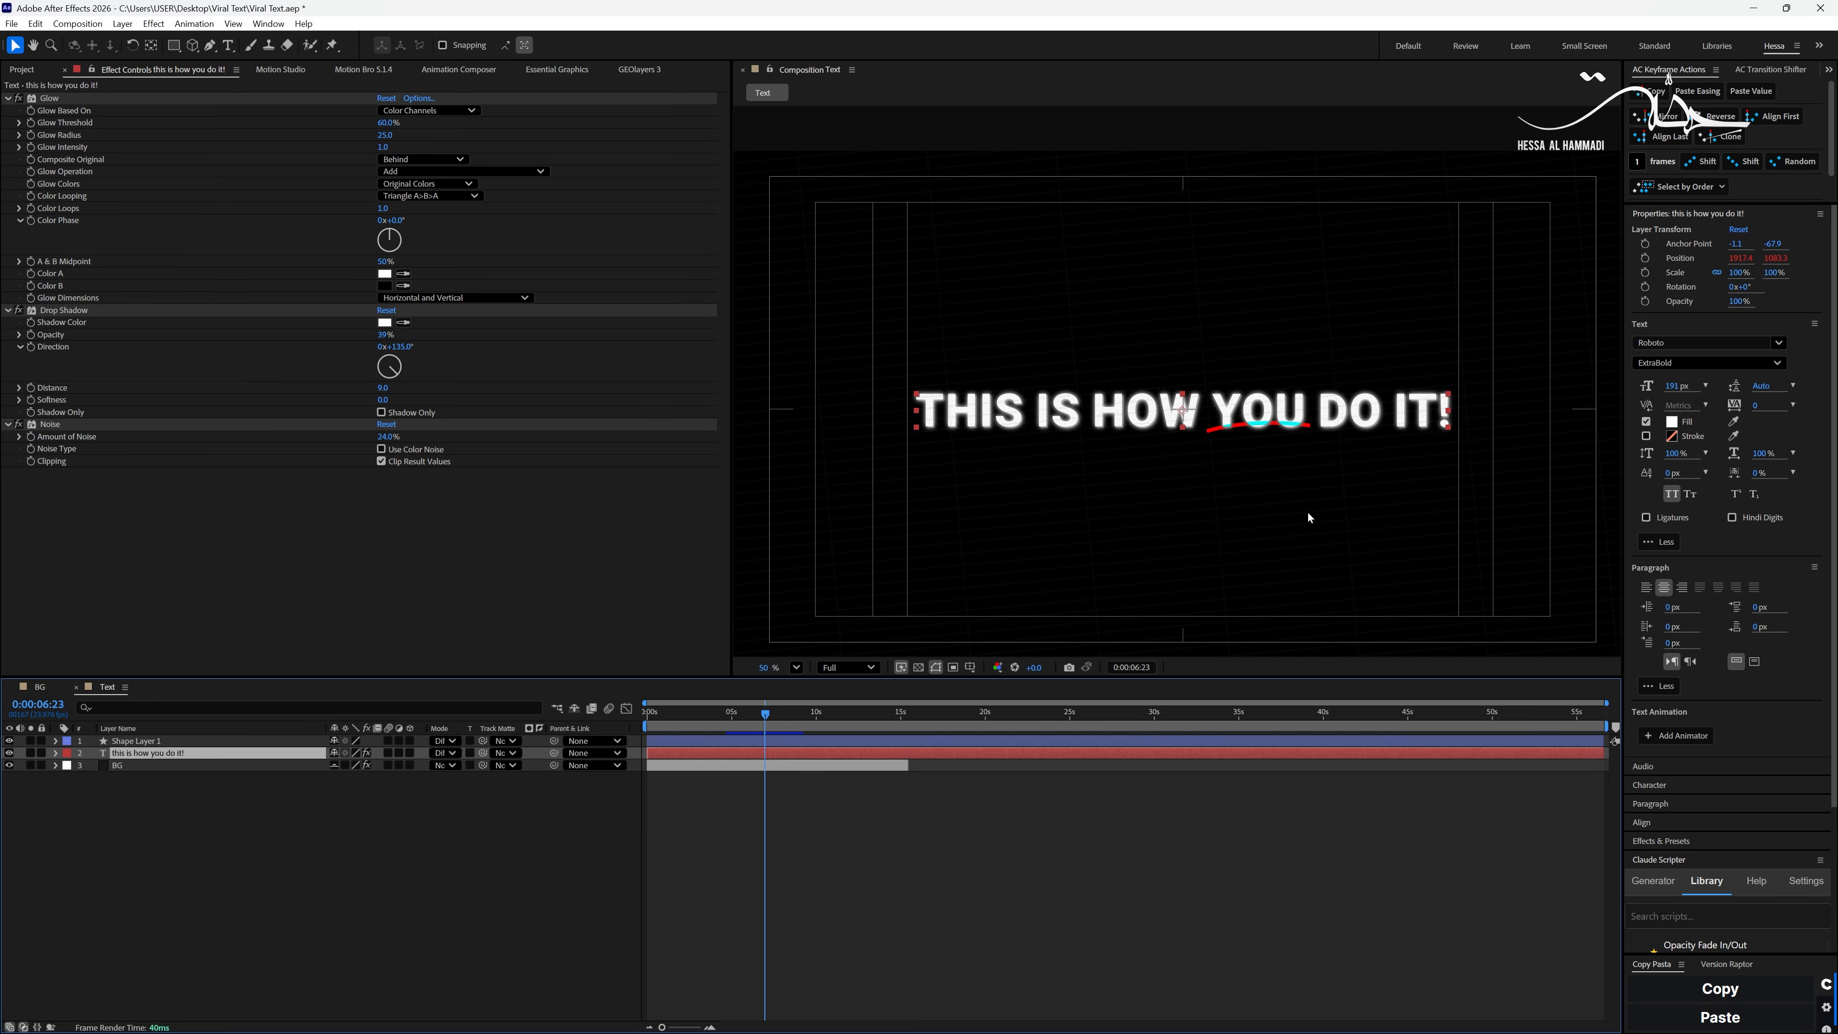
{"action": "left_click", "coordinate": [1093, 854]}
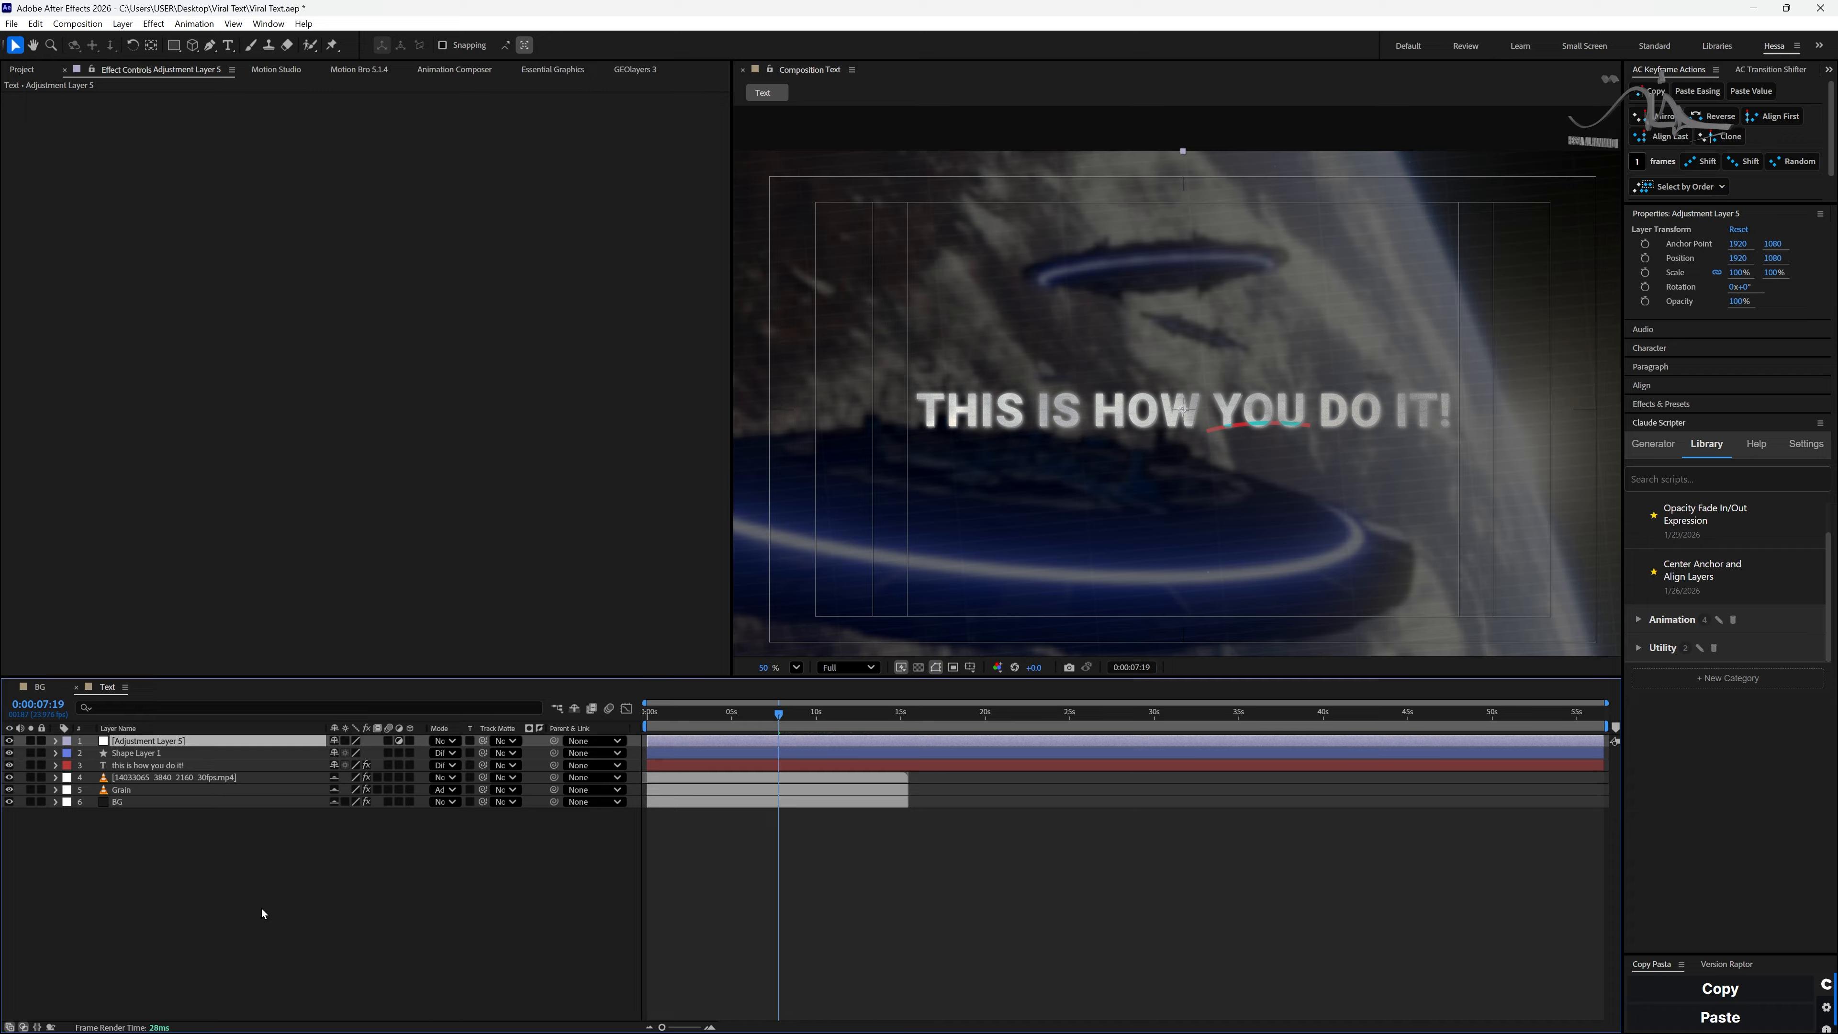
- Add Venetian Blinds to the adjustment layer with 21% Transition Completion, a diagonal direction and a width of 16
{"action": "key", "text": "ctrl+space"}
{"action": "type", "text": "blinds"}
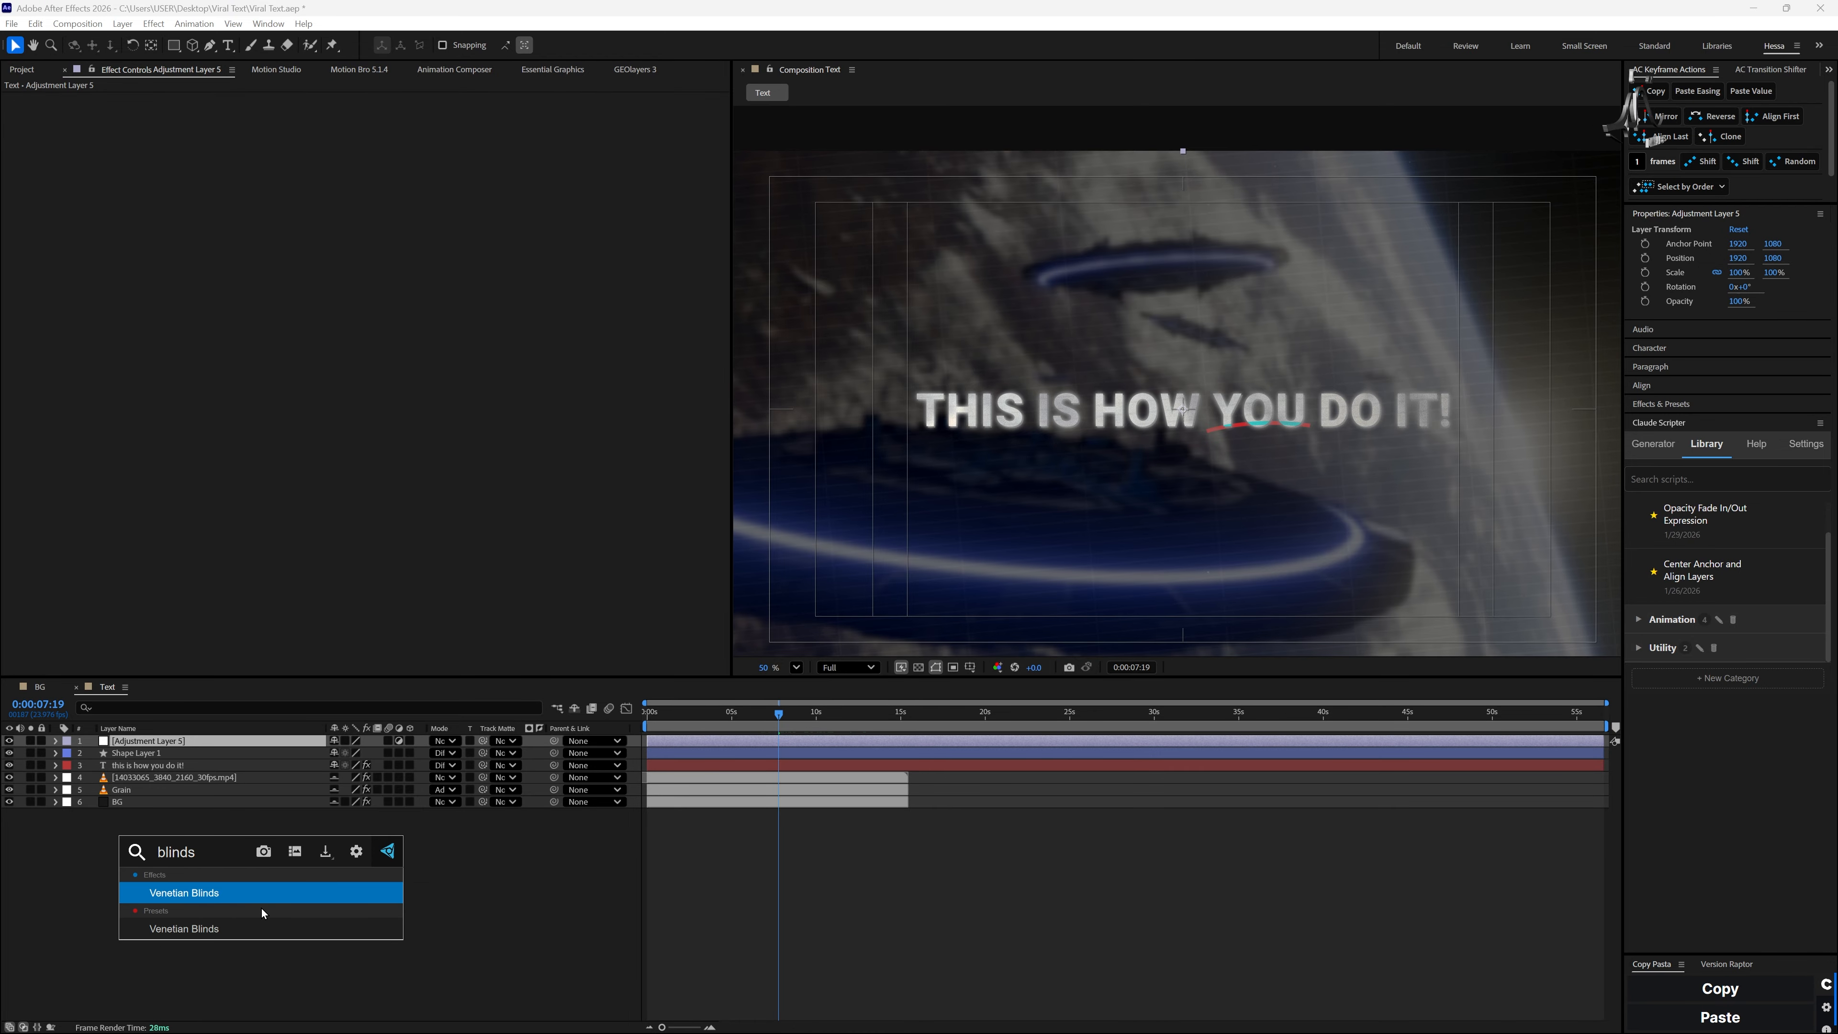
{"action": "key", "text": "Return"}
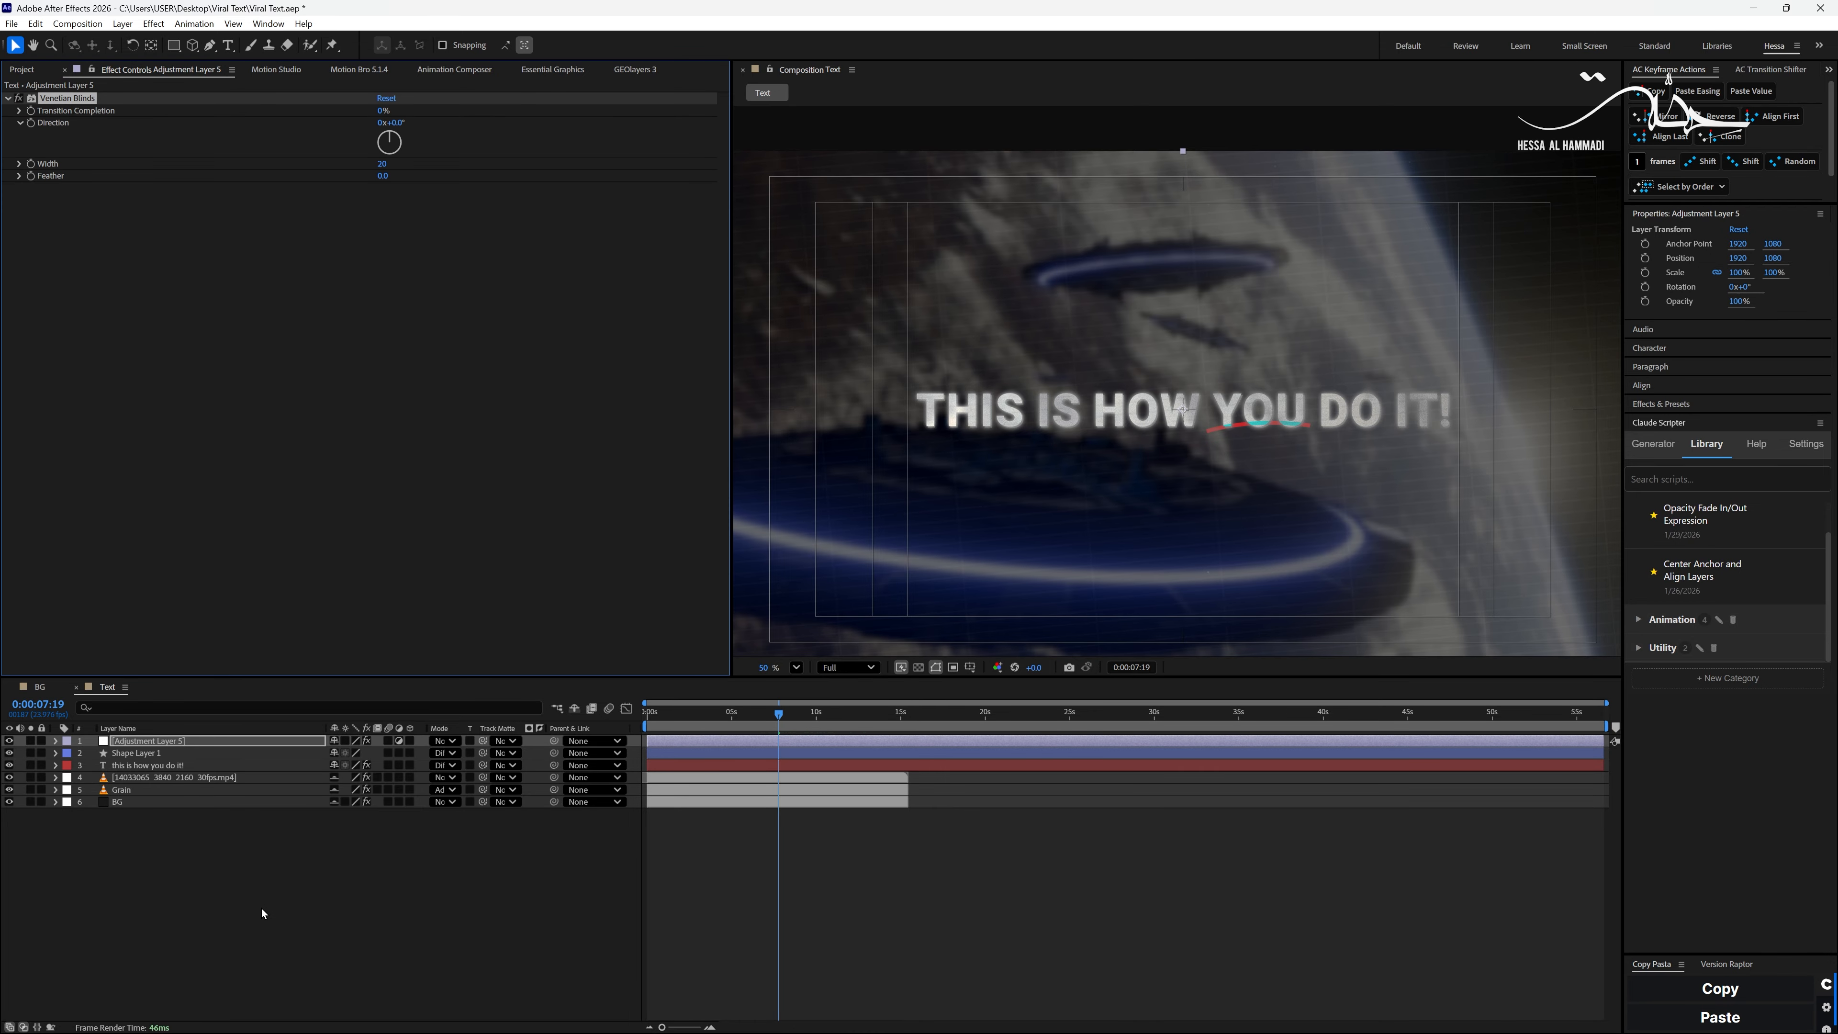
{"action": "left_click_drag", "start_coordinate": [382, 111], "coordinate": [397, 111]}
{"action": "left_click_drag", "start_coordinate": [396, 123], "coordinate": [432, 124]}
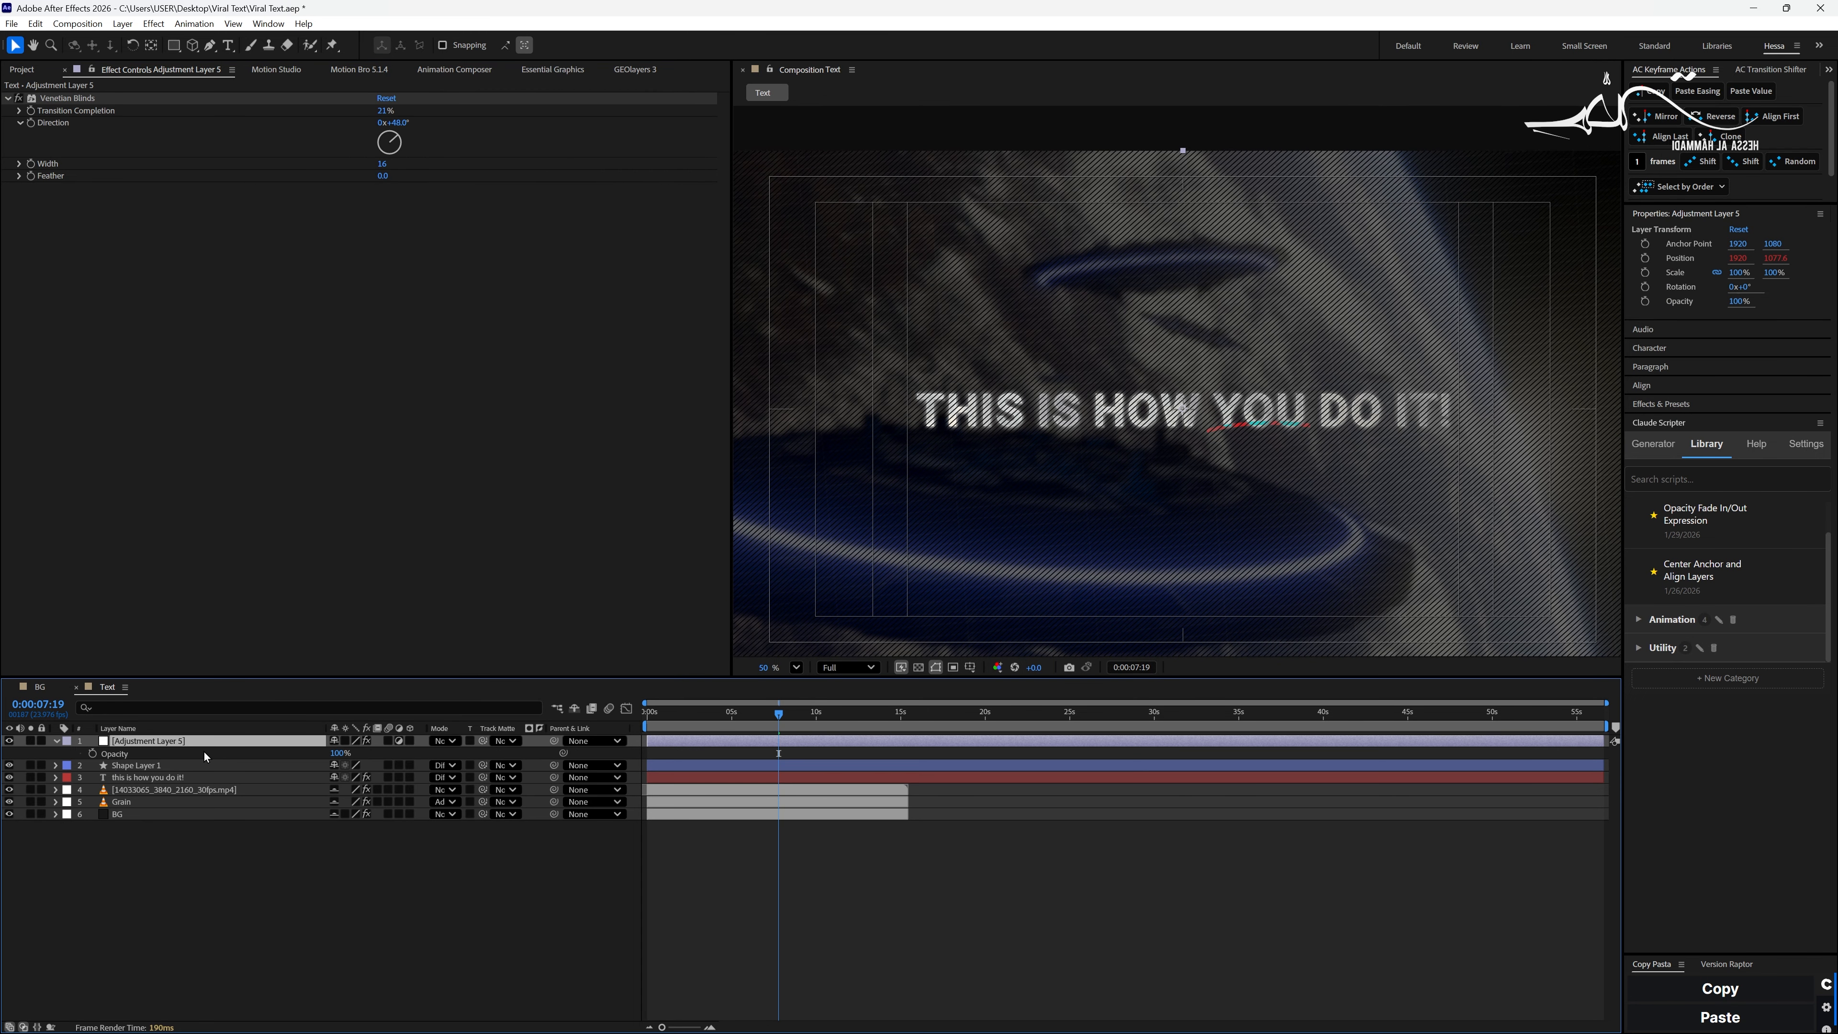
- Lower the adjustment layer's opacity until the blinds pattern is faint, and preview the composition
{"action": "left_click_drag", "start_coordinate": [338, 753], "coordinate": [287, 758]}
{"action": "left_click", "coordinate": [962, 875]}
{"action": "key", "text": "space"}
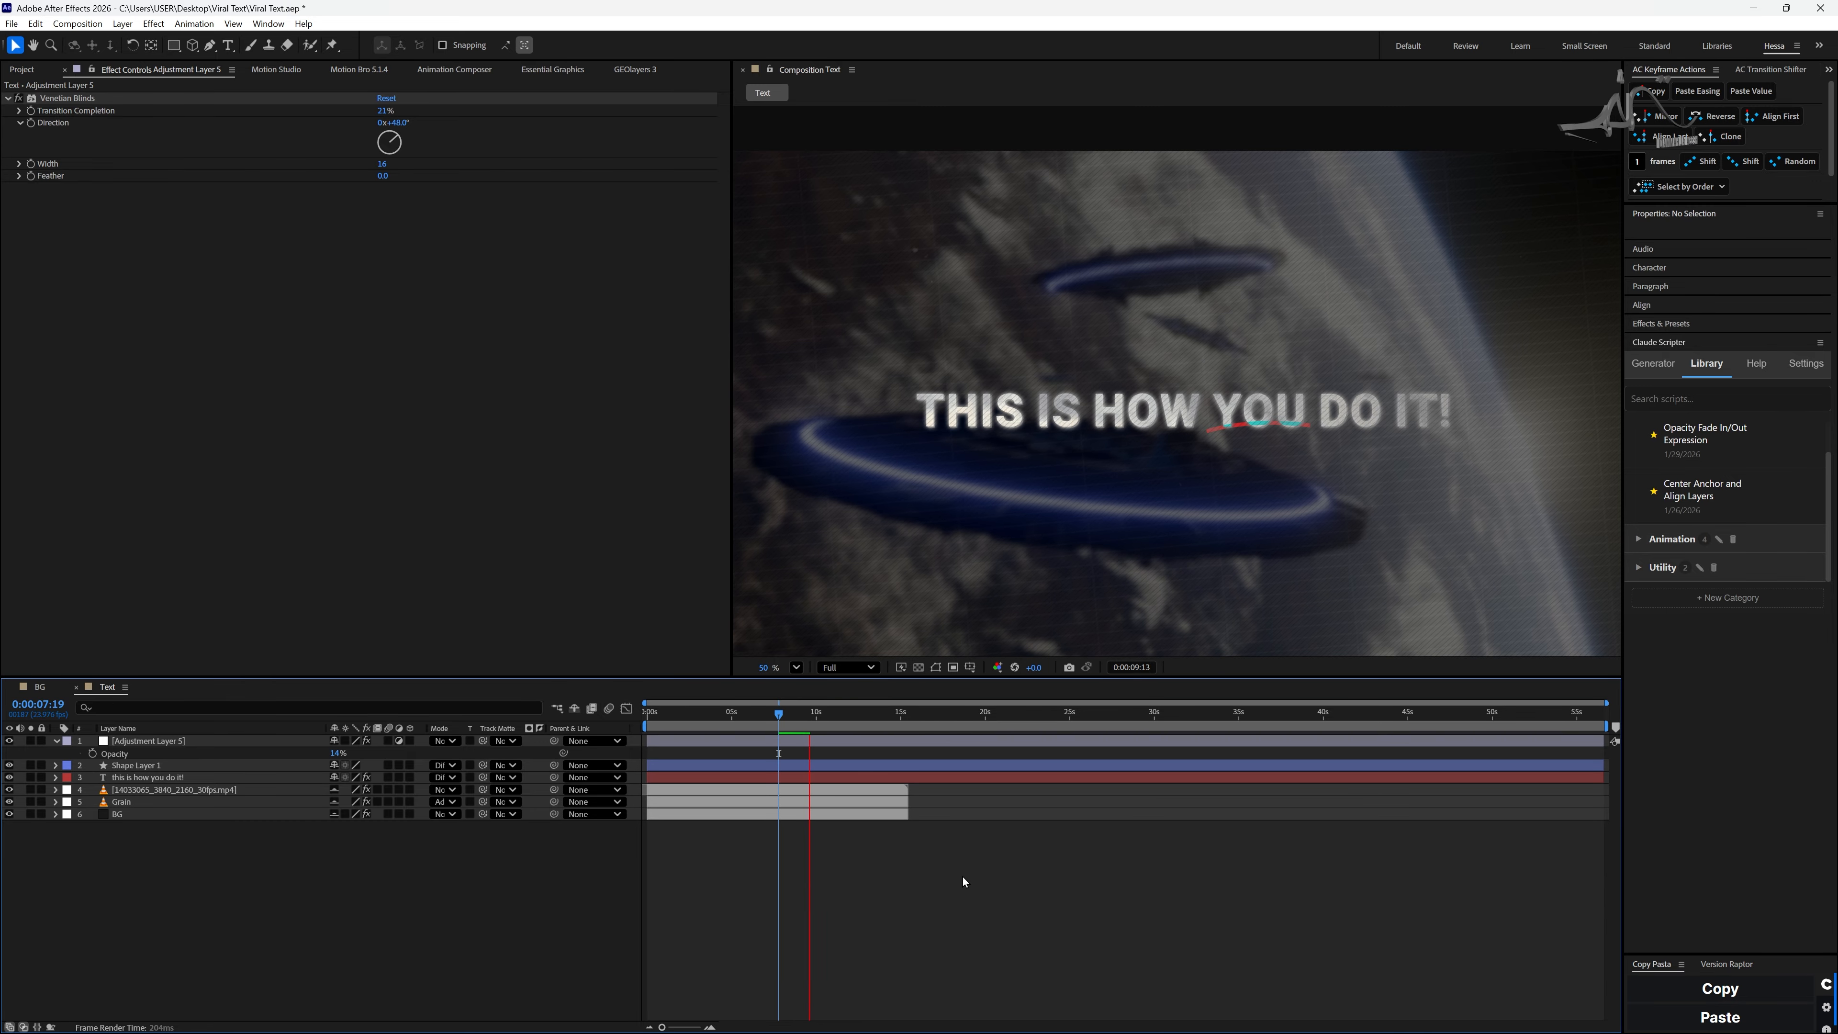
{"action": "key", "text": "space"}
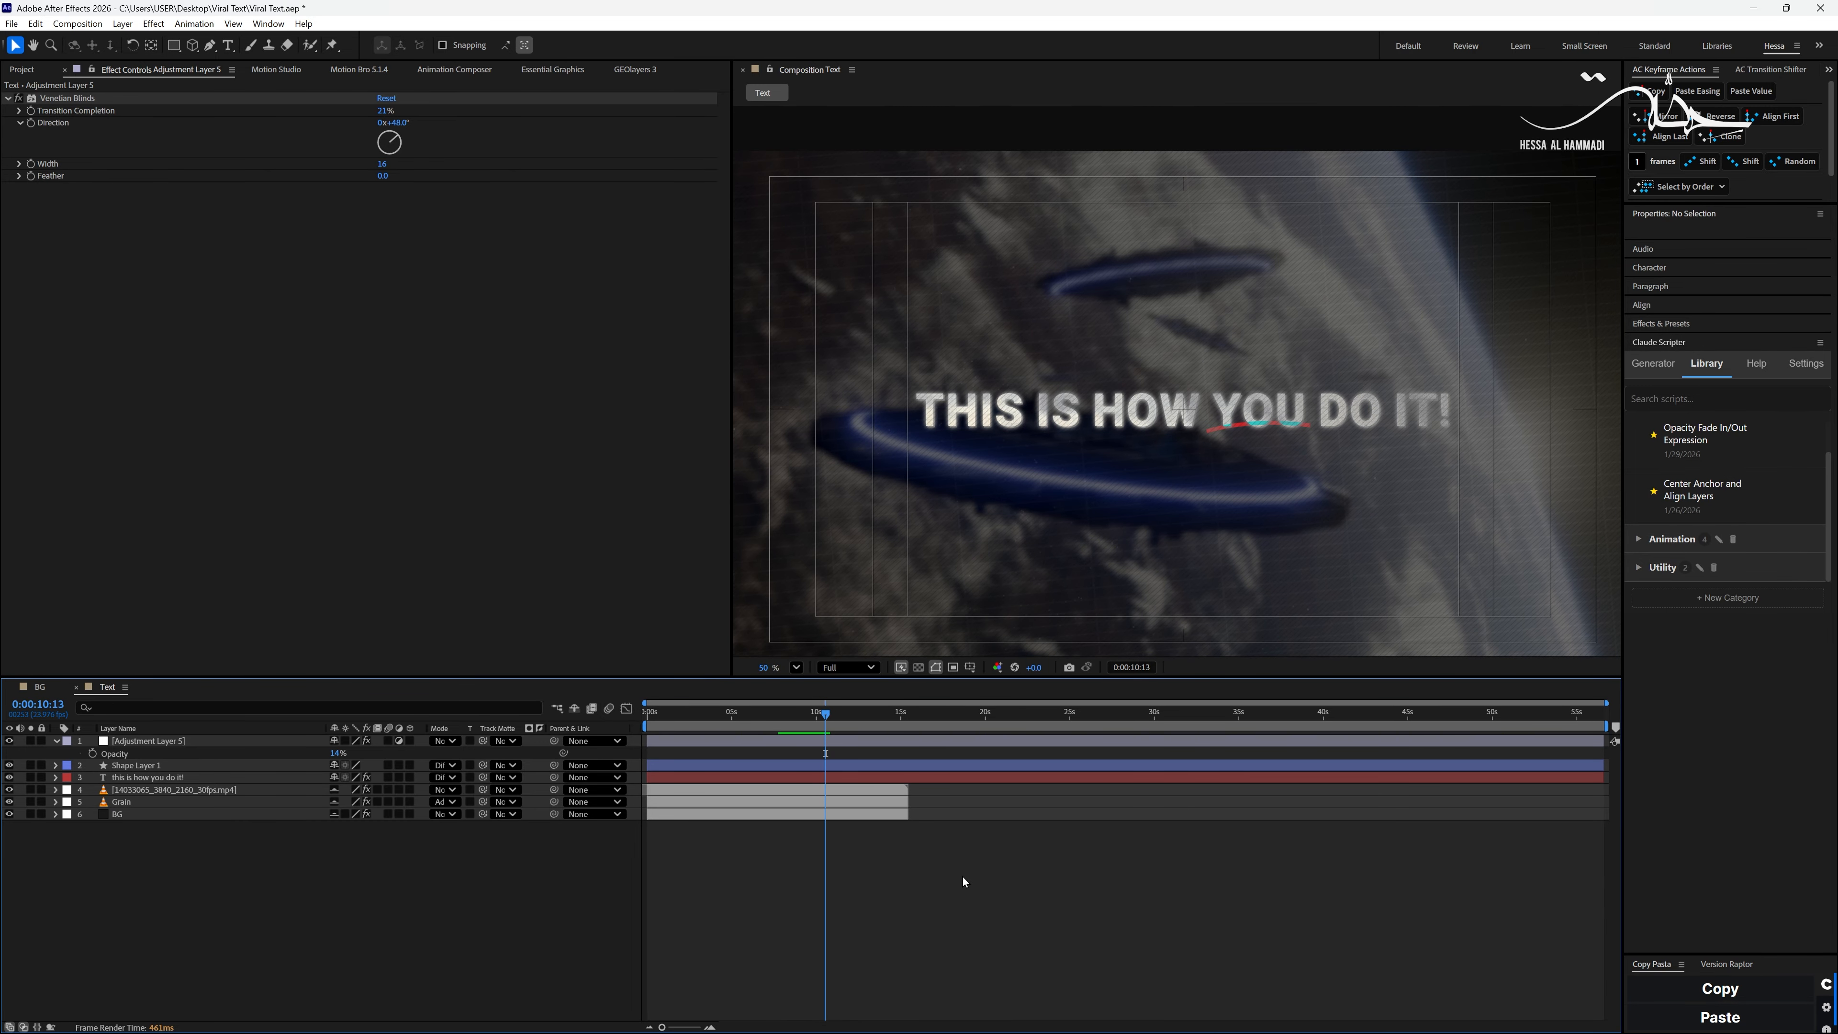
{"action": "key", "text": "comma"}
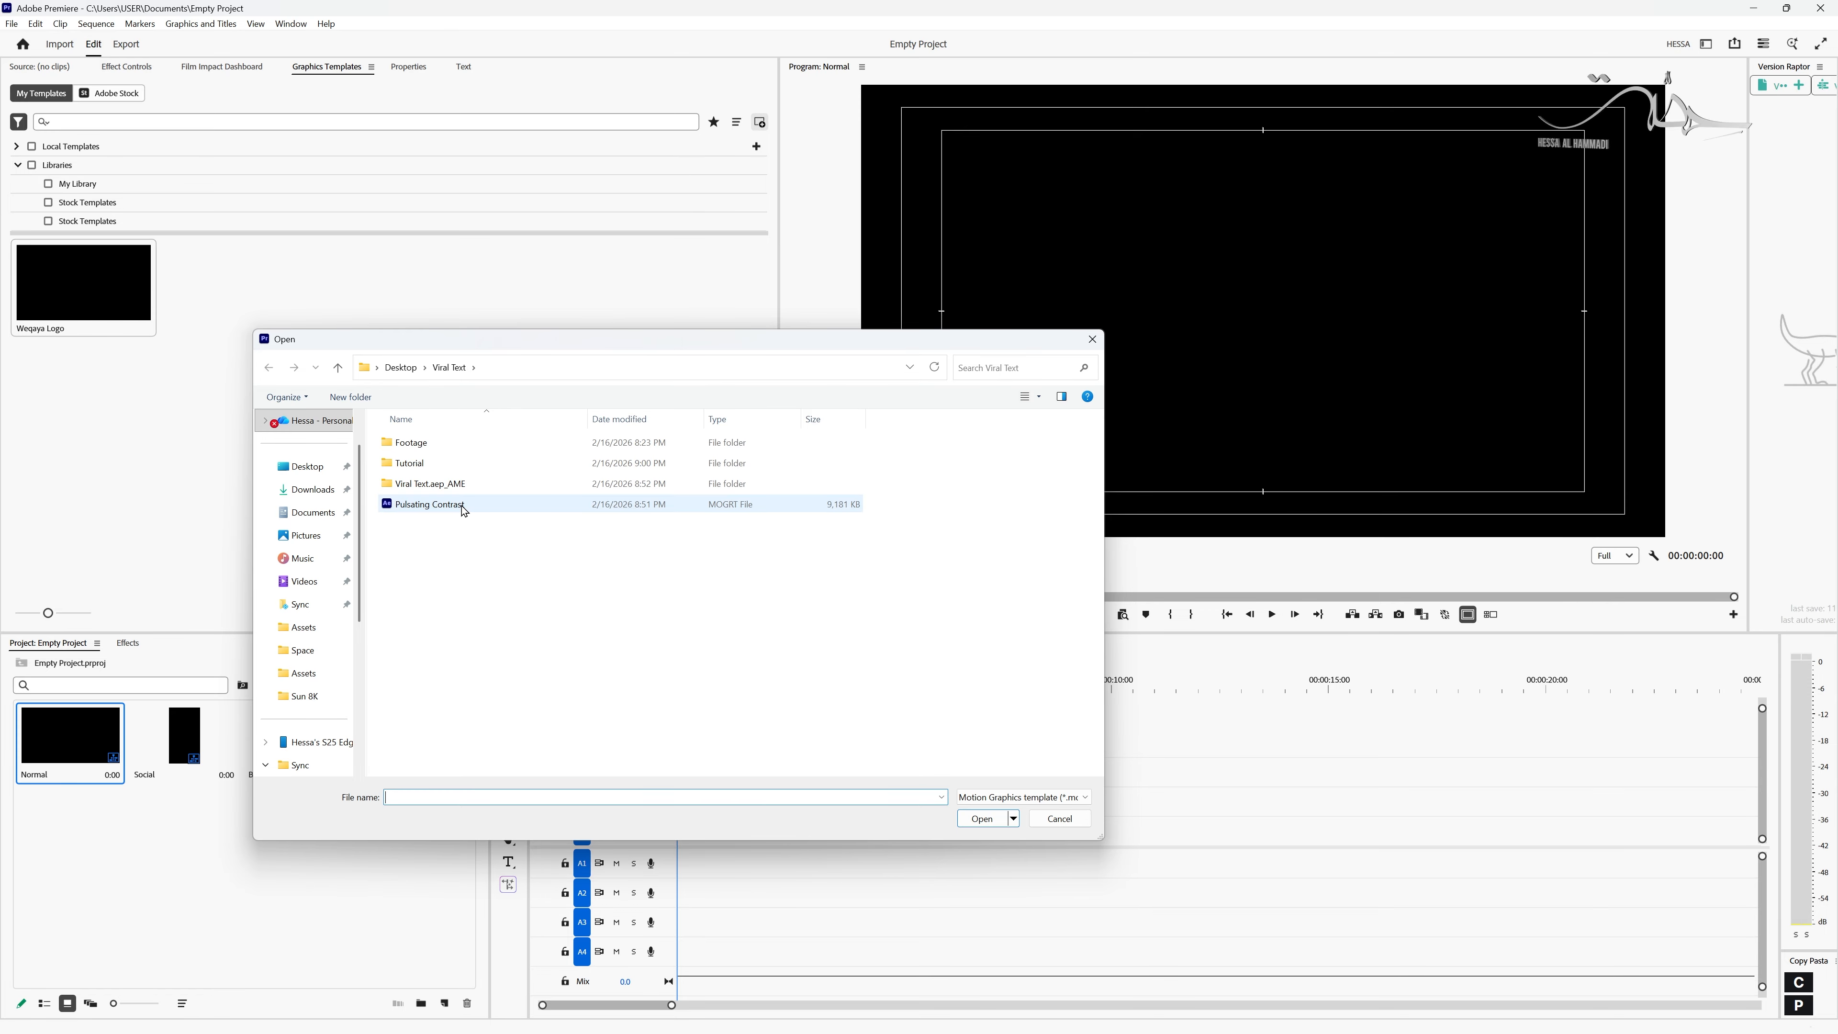
- In Premiere, install the Pulsating Contrast motion graphics template and place it on track V2 at the sequence start
{"action": "double_click", "coordinate": [462, 506]}
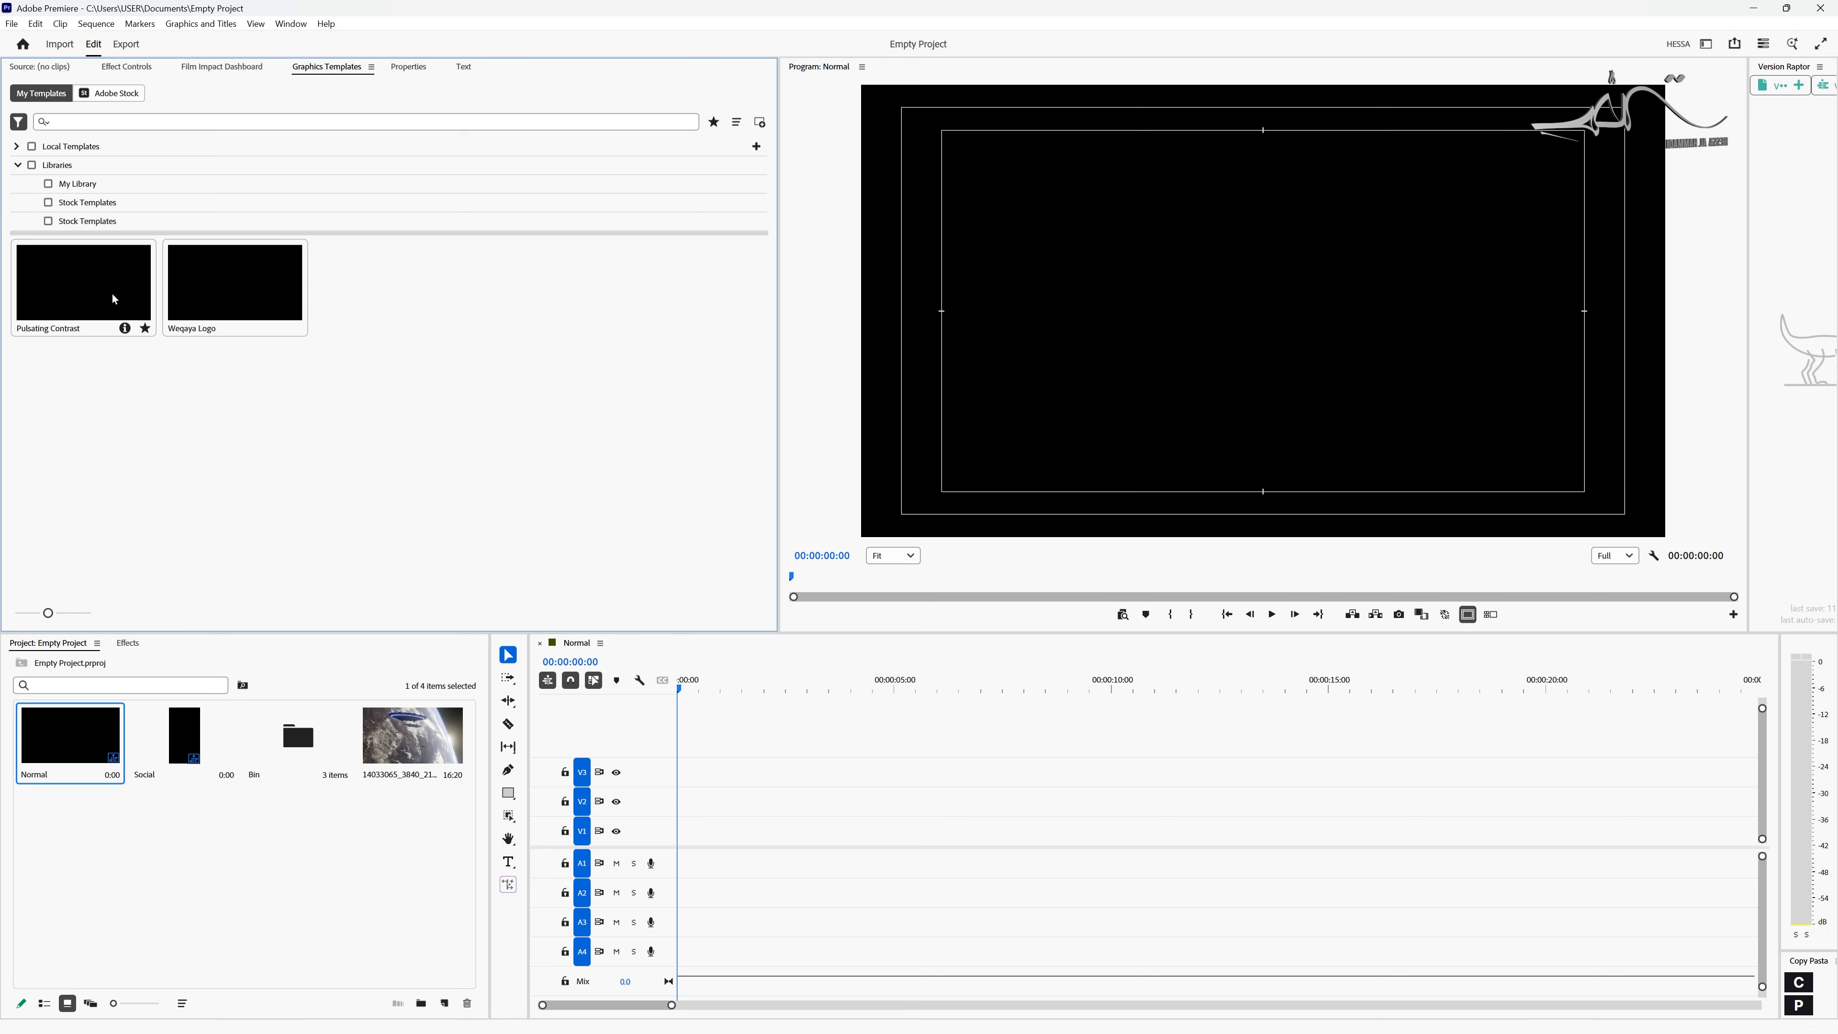
{"action": "left_click_drag", "start_coordinate": [101, 304], "coordinate": [733, 791]}
{"action": "left_click_drag", "start_coordinate": [692, 813], "coordinate": [692, 812]}
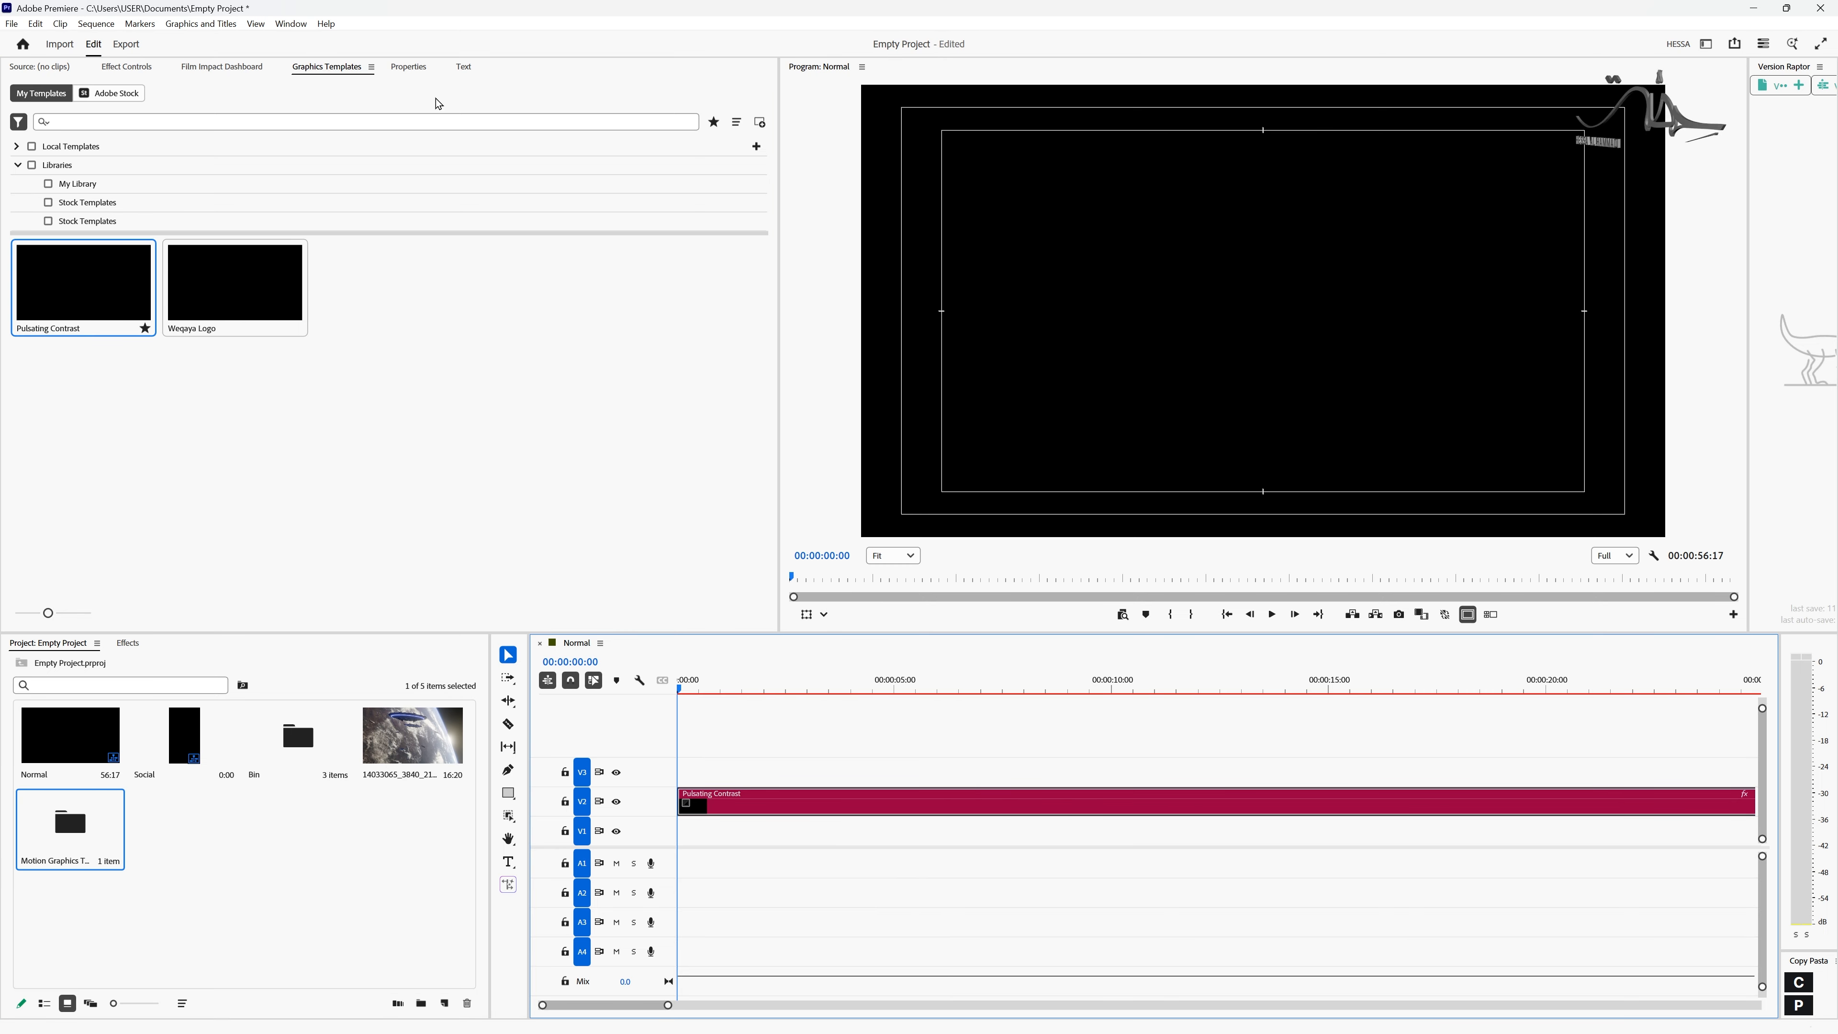
- Park the playhead at 00:00:01:15 and set the Pulsating Contrast template's Global Scale to 50
{"action": "left_click", "coordinate": [409, 69]}
{"action": "left_click_drag", "start_coordinate": [679, 688], "coordinate": [747, 689]}
{"action": "left_click_drag", "start_coordinate": [98, 162], "coordinate": [223, 162]}
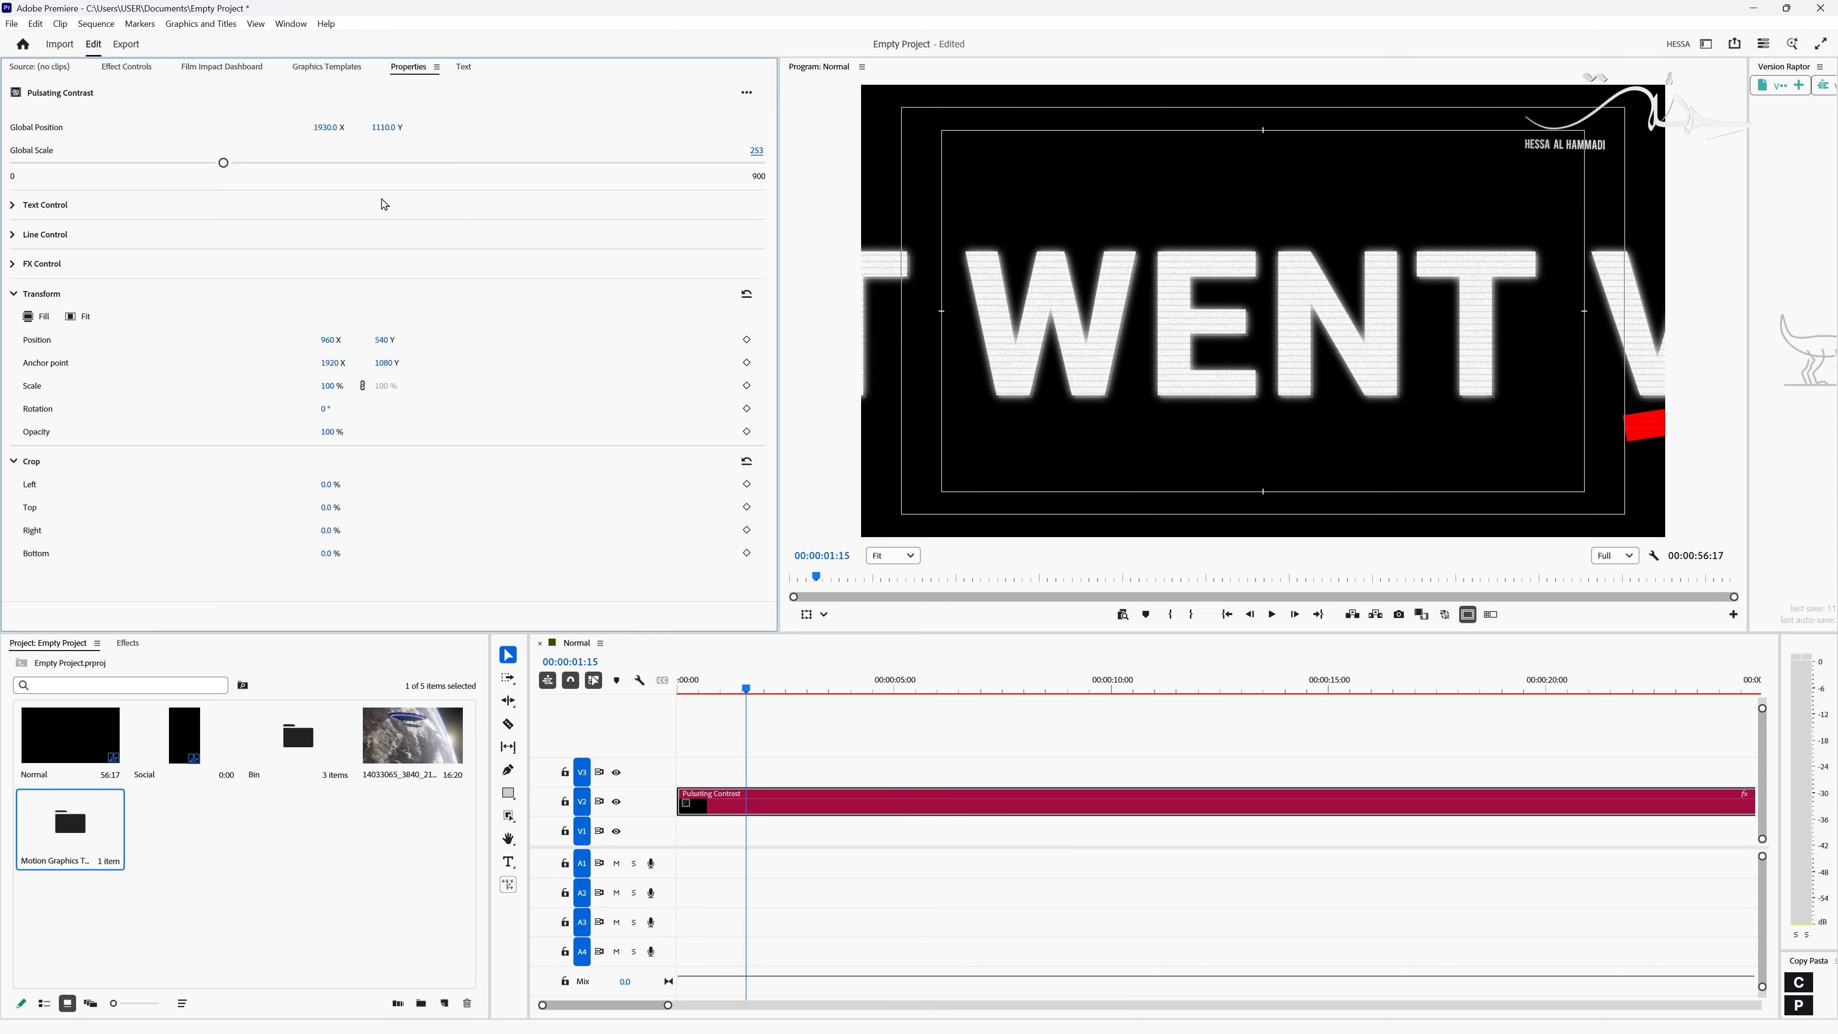
{"action": "left_click", "coordinate": [756, 149]}
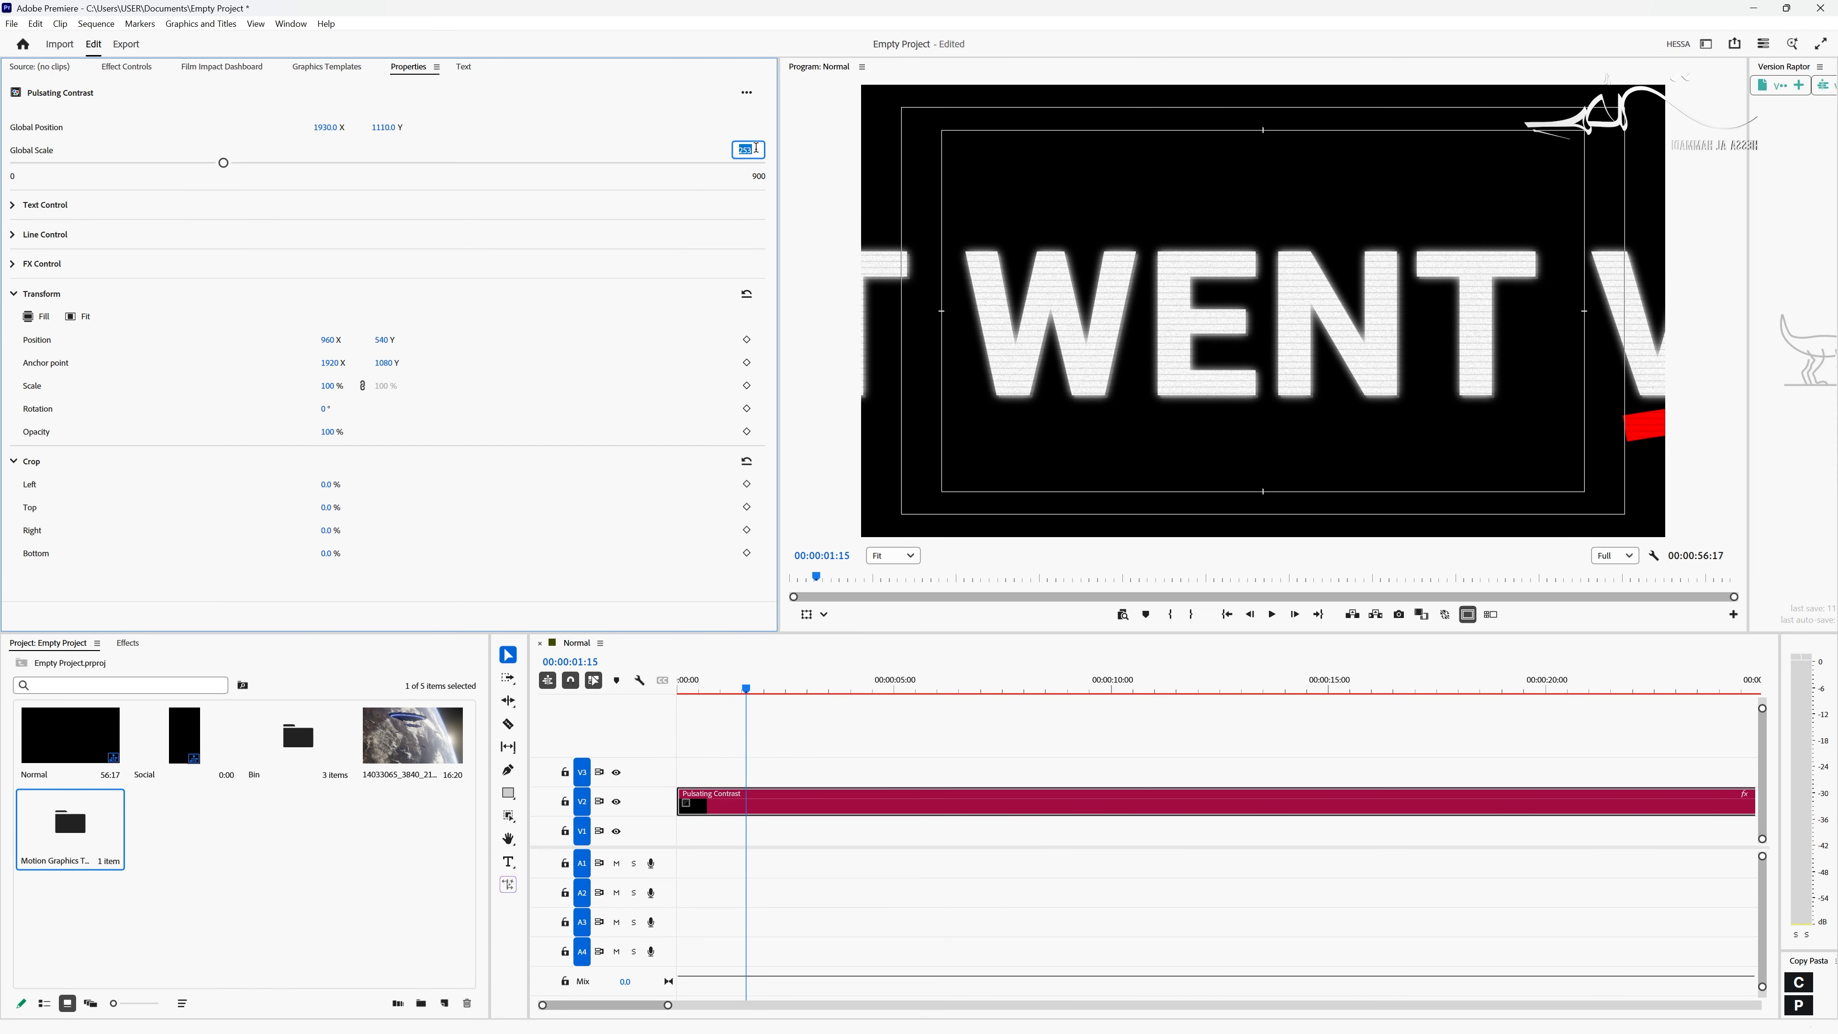
{"action": "type", "text": "50"}
{"action": "key", "text": "Return"}
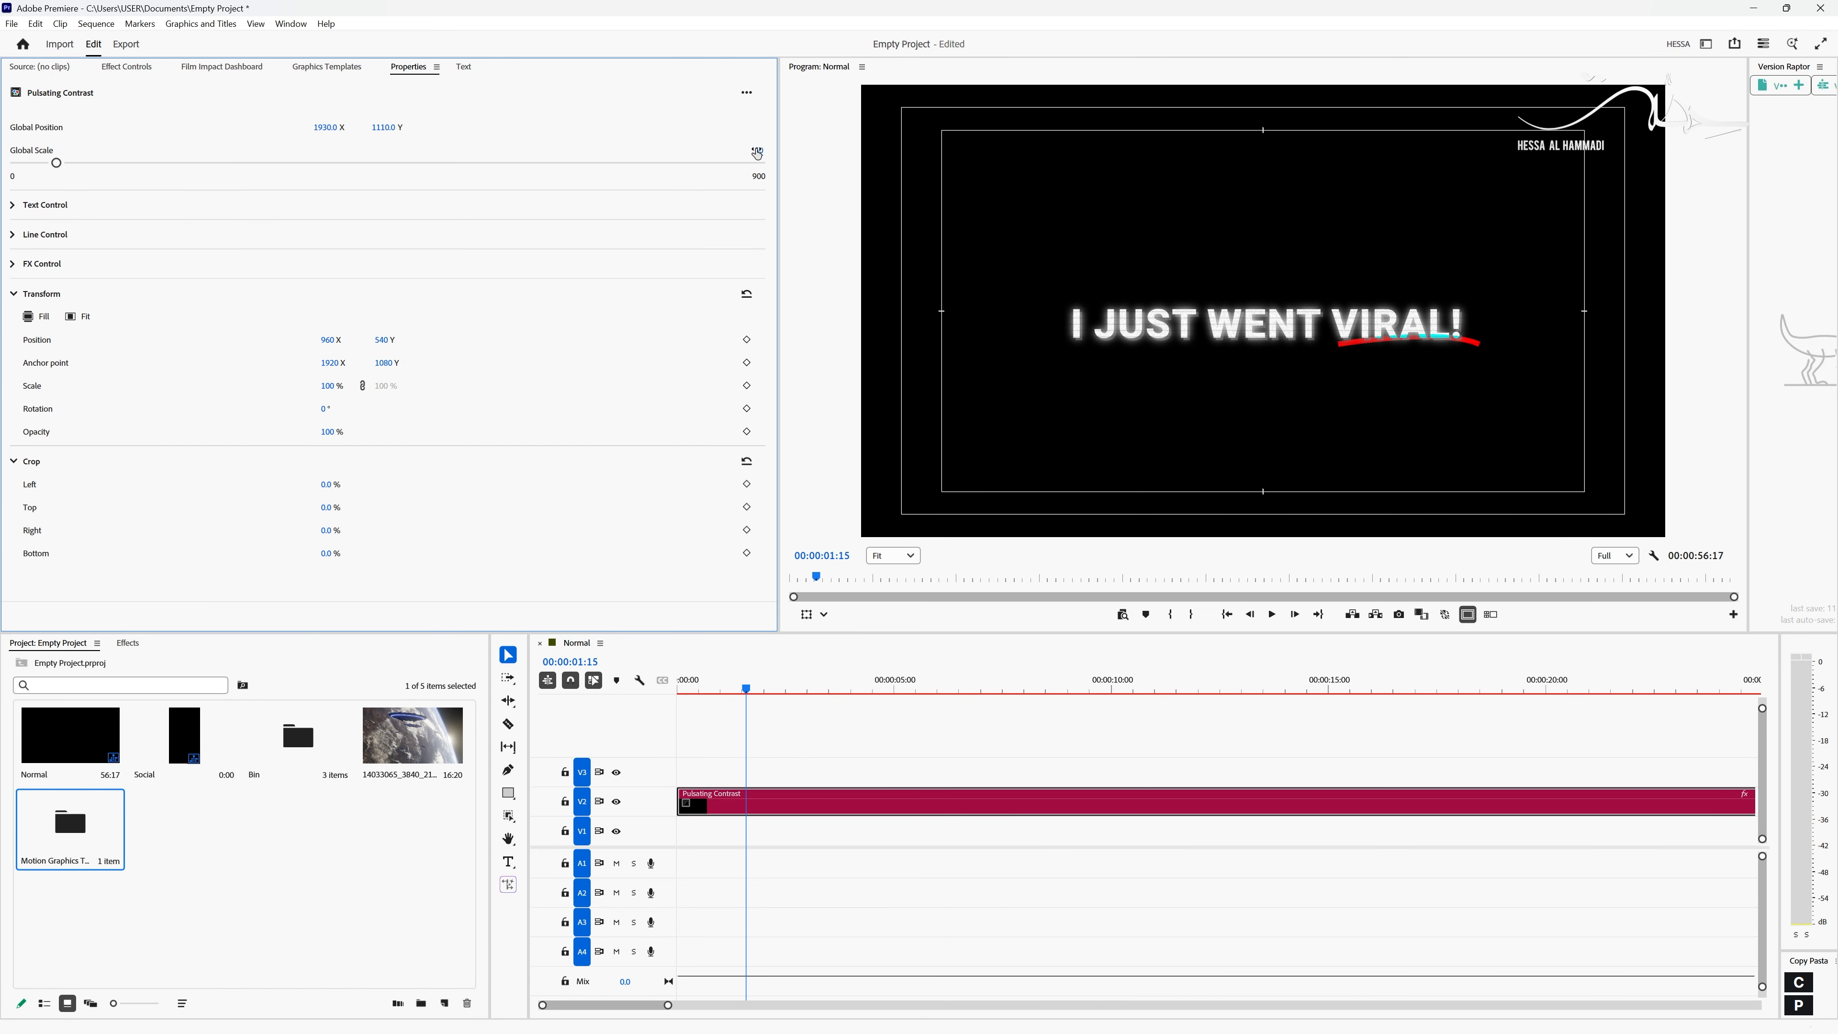
- Set the template's Global Position X to 1911 and replace its title text with "it is this easy!"
{"action": "left_click_drag", "start_coordinate": [325, 127], "coordinate": [311, 127]}
{"action": "left_click", "coordinate": [13, 205]}
{"action": "left_click_drag", "start_coordinate": [181, 336], "coordinate": [5, 343]}
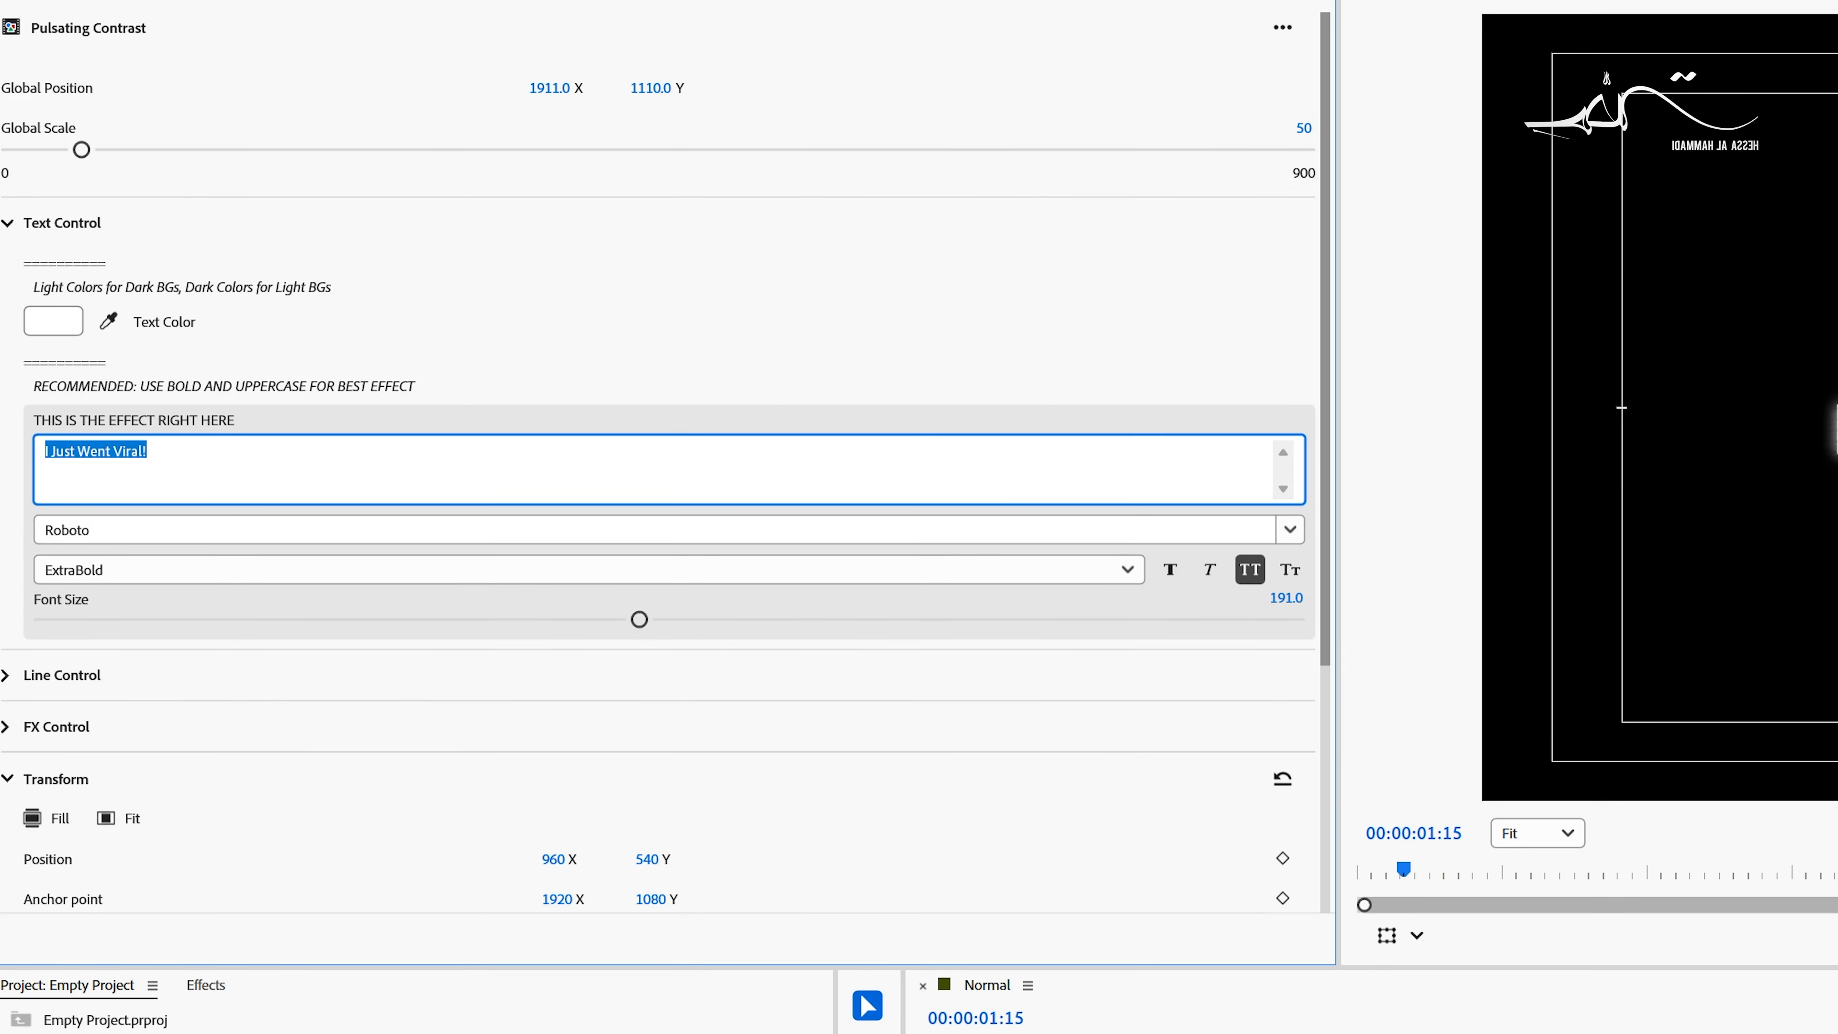
{"action": "type", "text": "it is "}
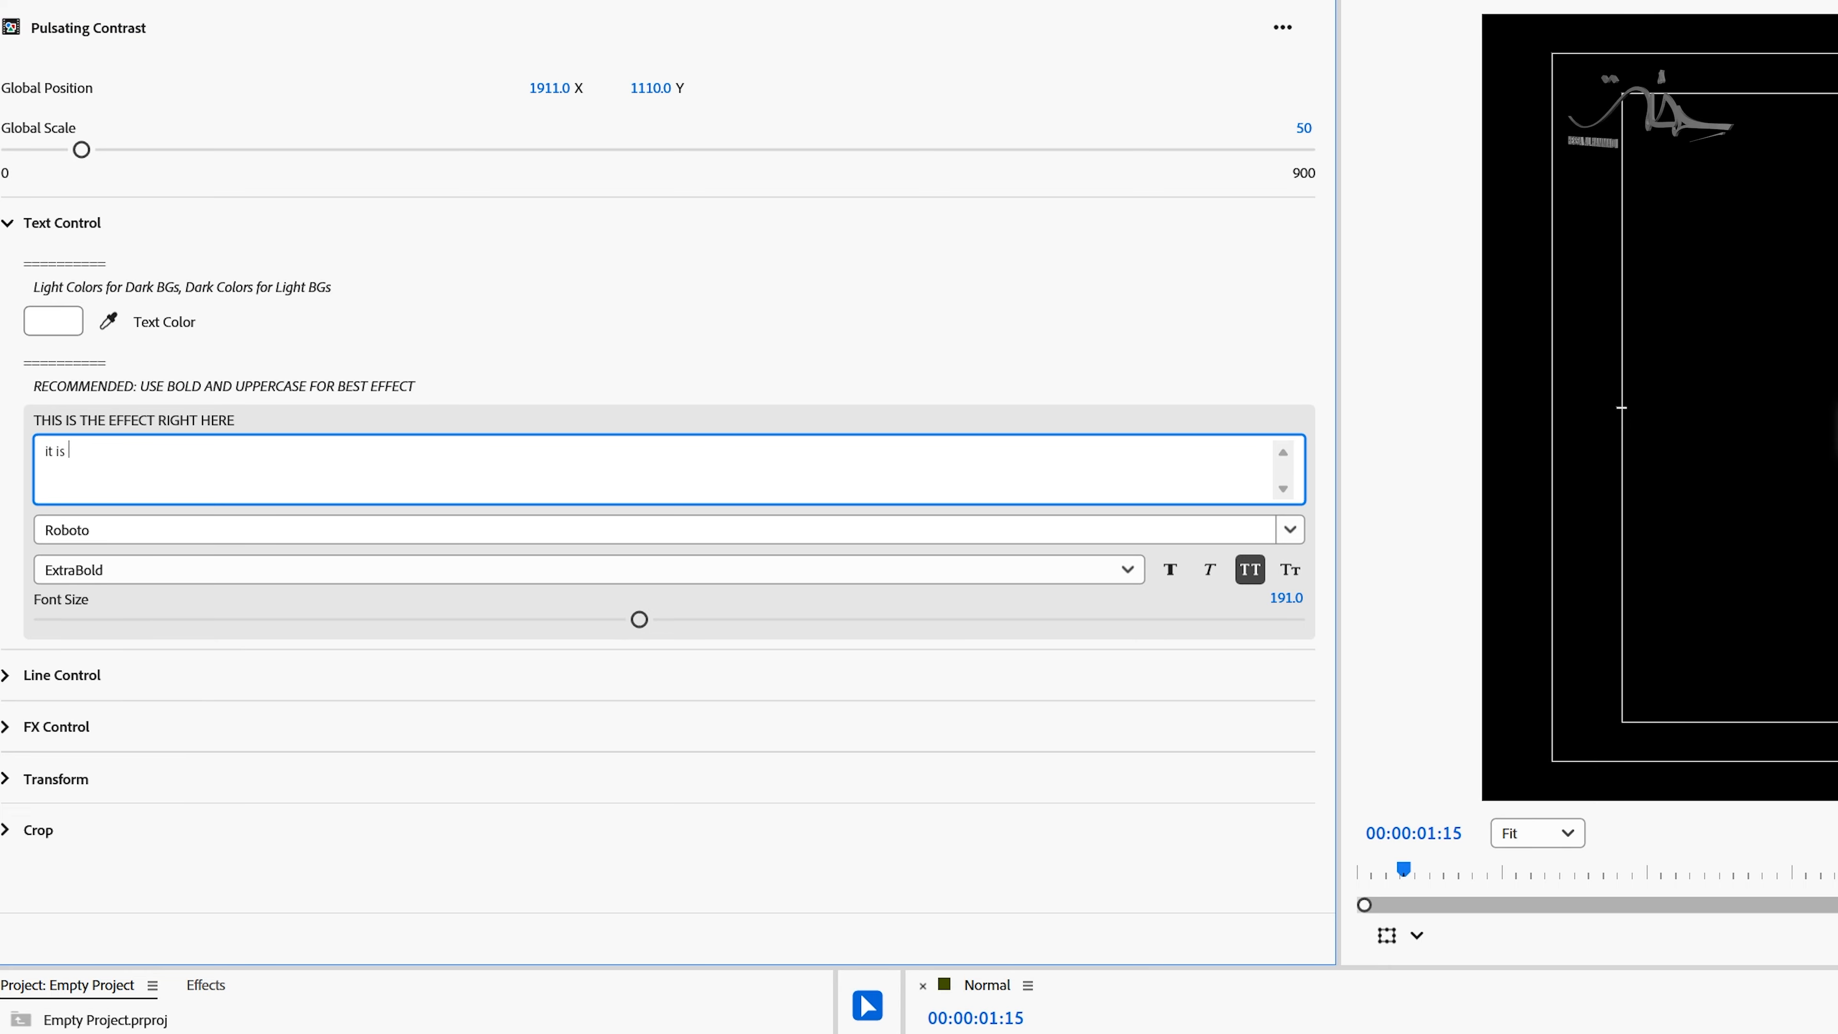
{"action": "type", "text": "this easy!"}
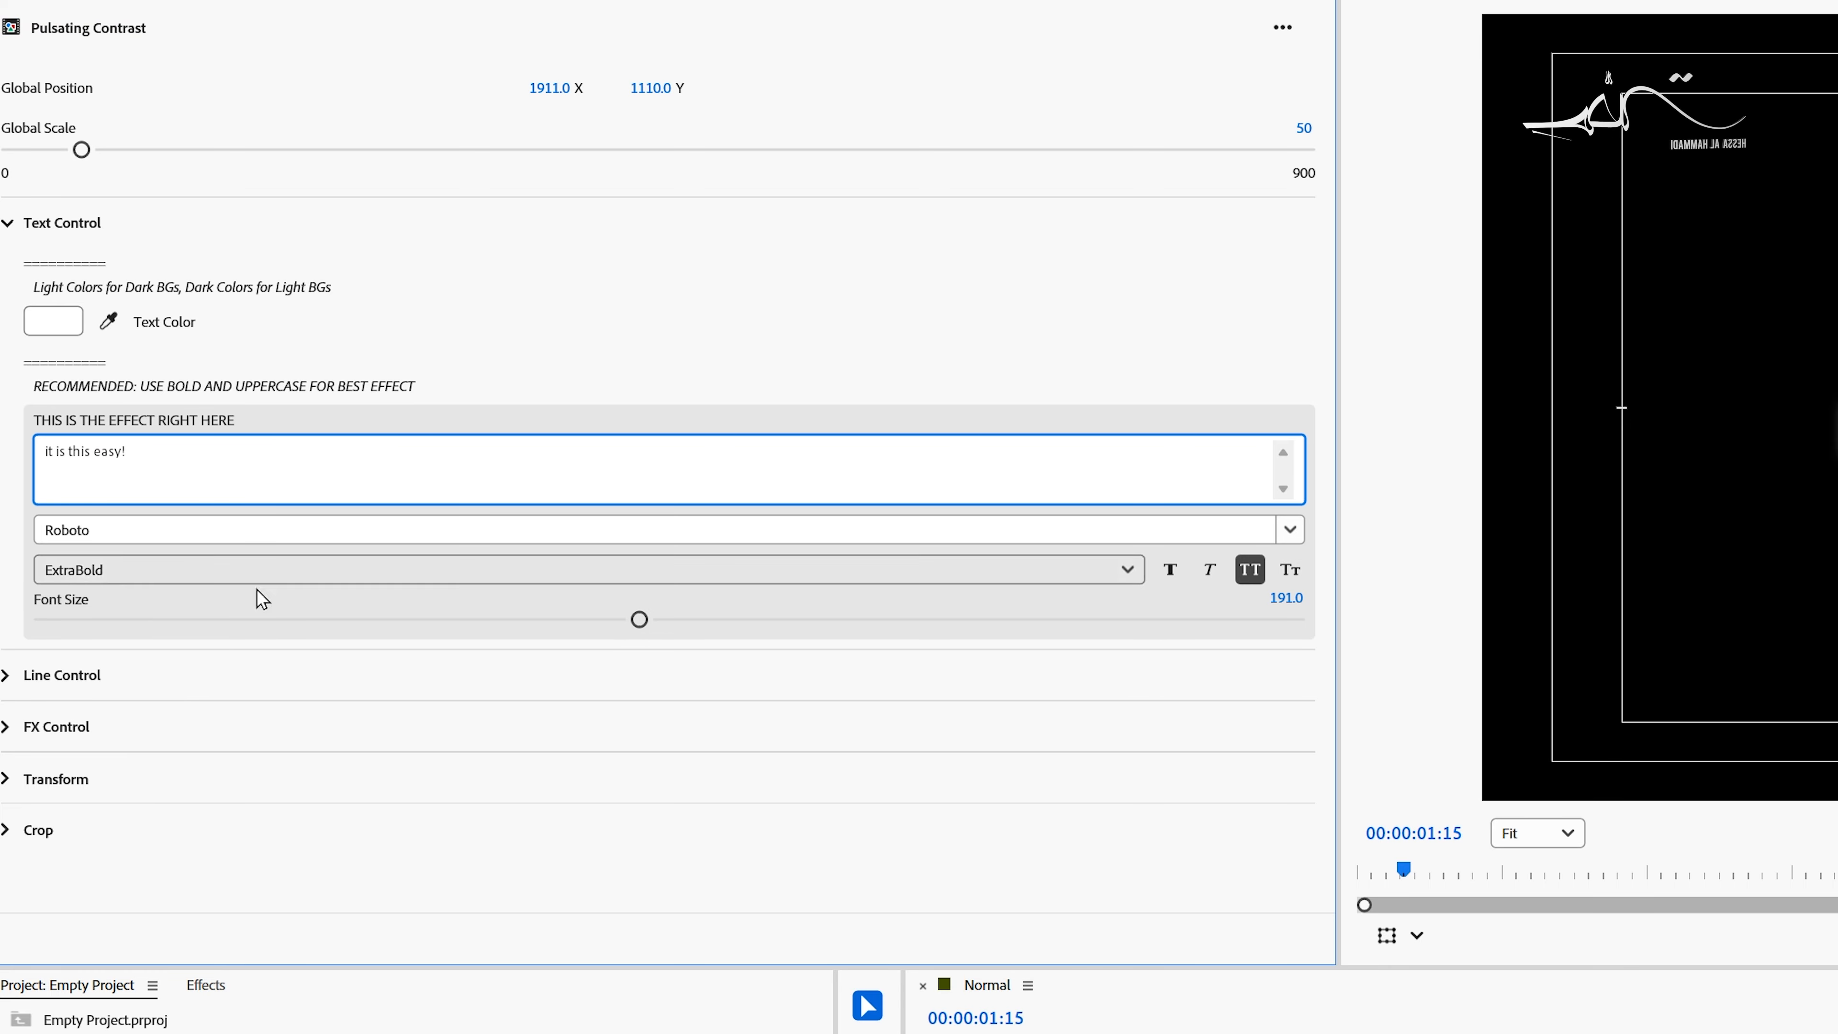
{"action": "left_click", "coordinate": [1567, 1026]}
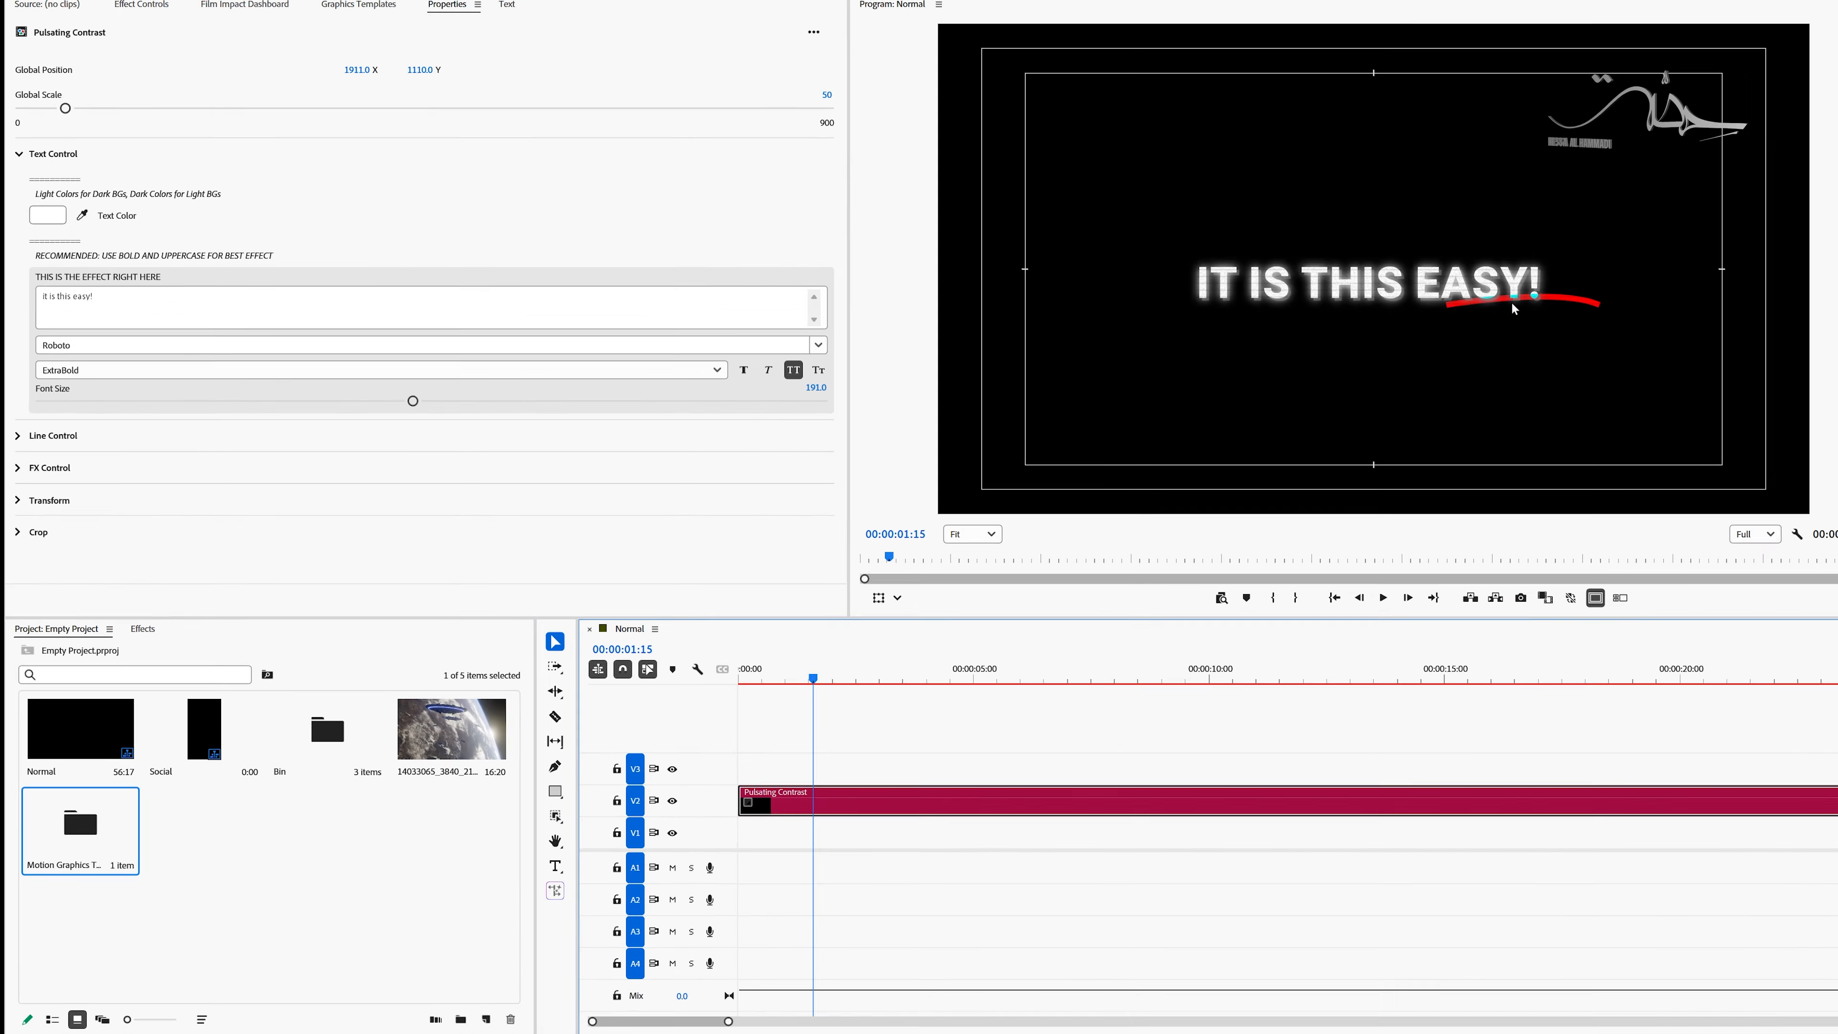
- Fit the underline beneath EASY by setting Line Position X to 505, Line Scale to 86 and Line Width to 23
{"action": "left_click", "coordinate": [20, 154]}
{"action": "left_click", "coordinate": [18, 187]}
{"action": "left_click_drag", "start_coordinate": [330, 280], "coordinate": [181, 280]}
{"action": "left_click_drag", "start_coordinate": [110, 315], "coordinate": [98, 315]}
{"action": "left_click_drag", "start_coordinate": [247, 387], "coordinate": [197, 389]}
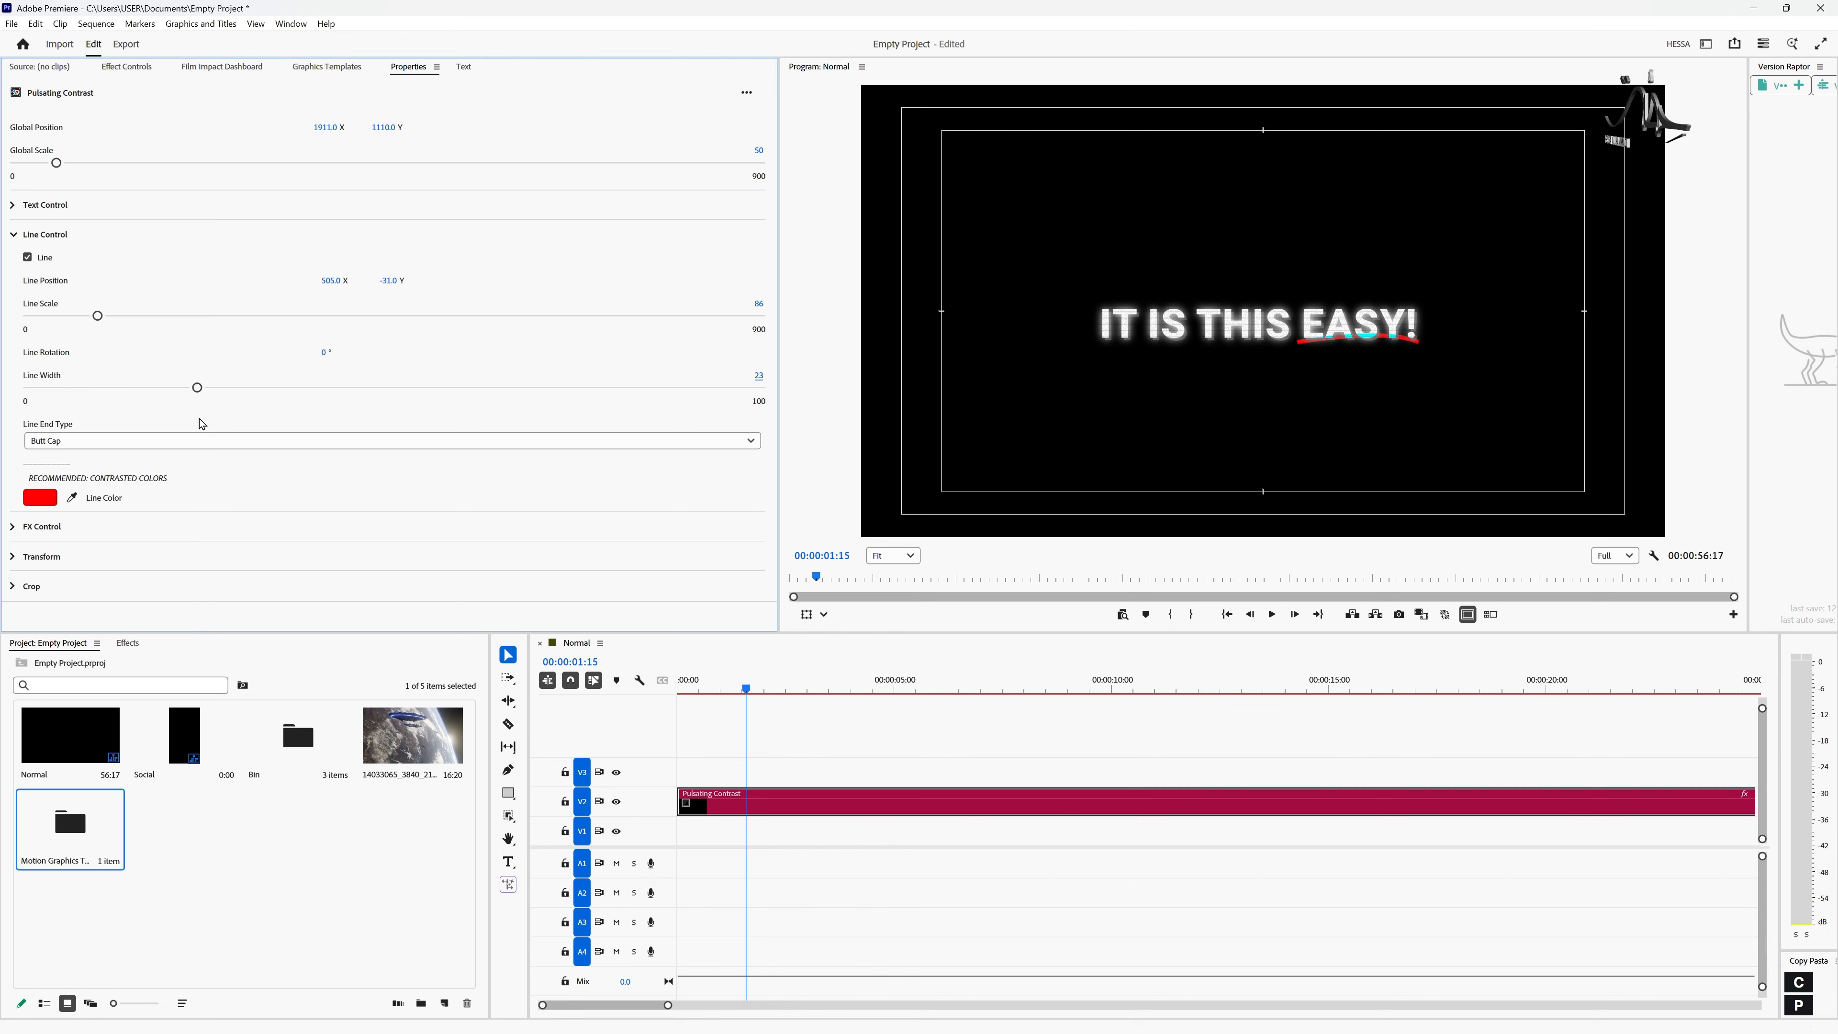
- Set the underline's end type to Round Cap and its color to light blue 61C3D9
{"action": "left_click", "coordinate": [130, 446]}
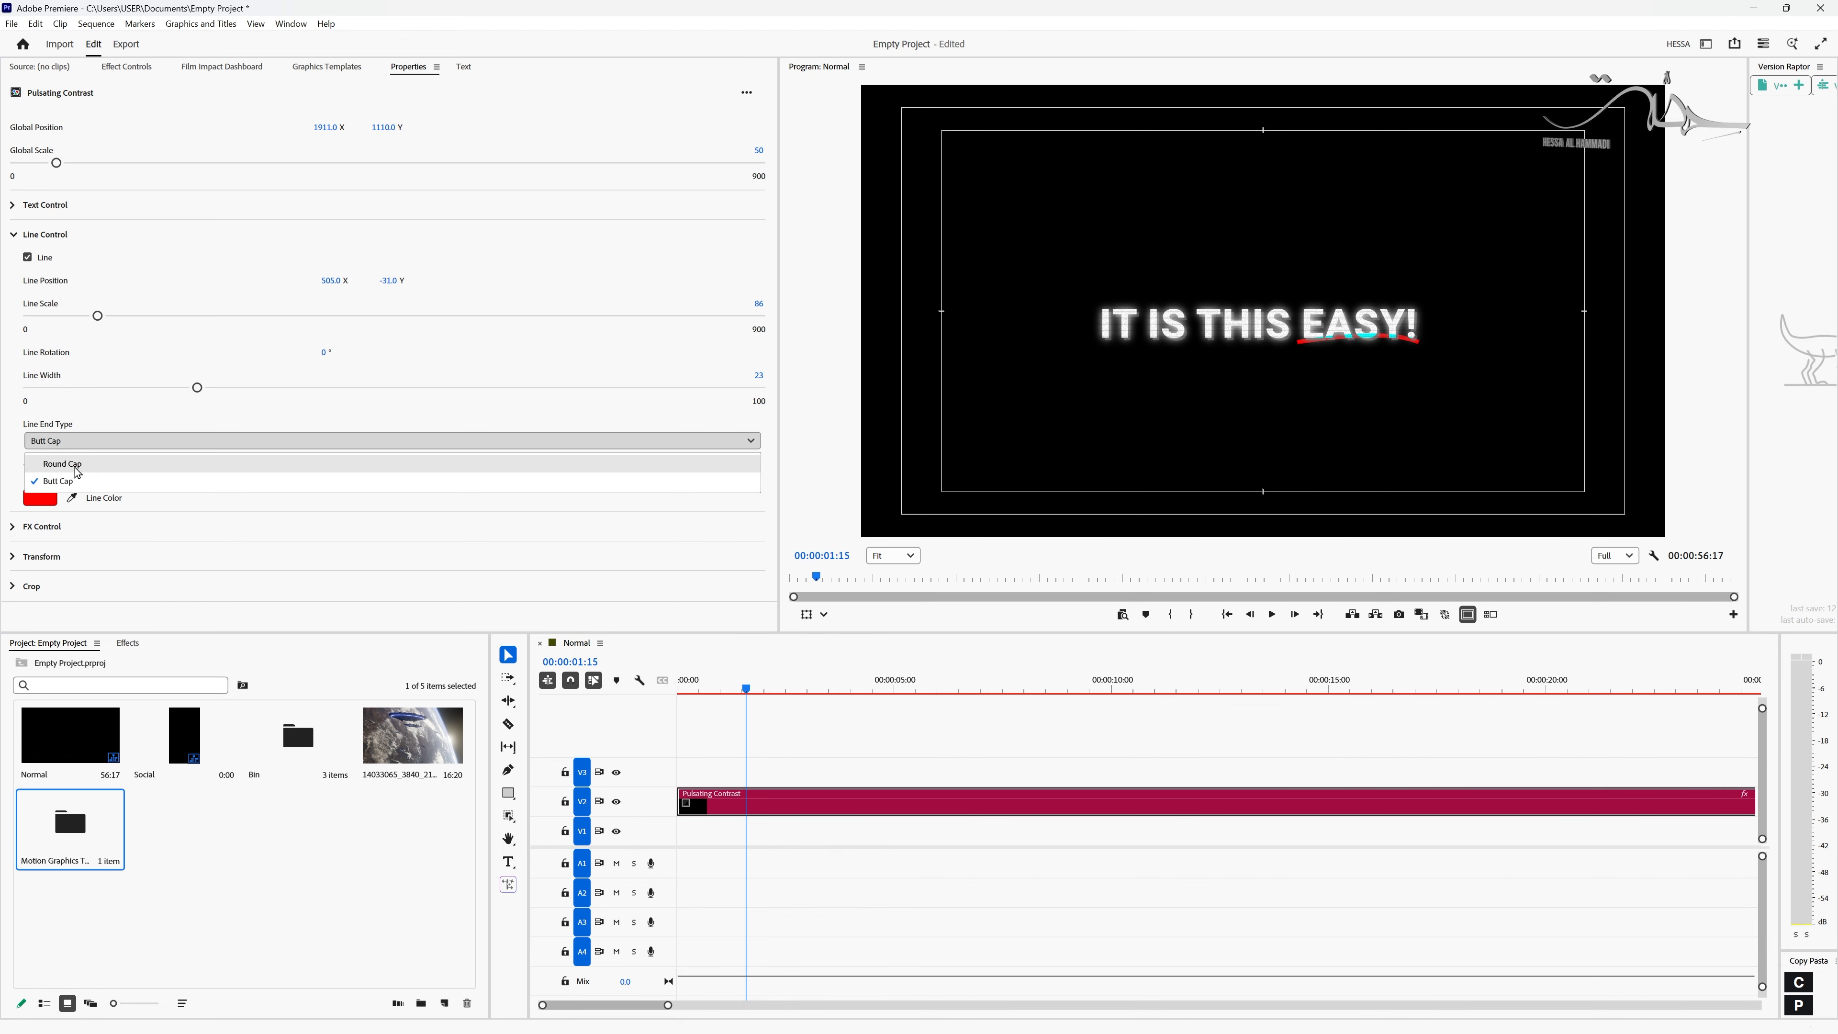
{"action": "left_click", "coordinate": [101, 466]}
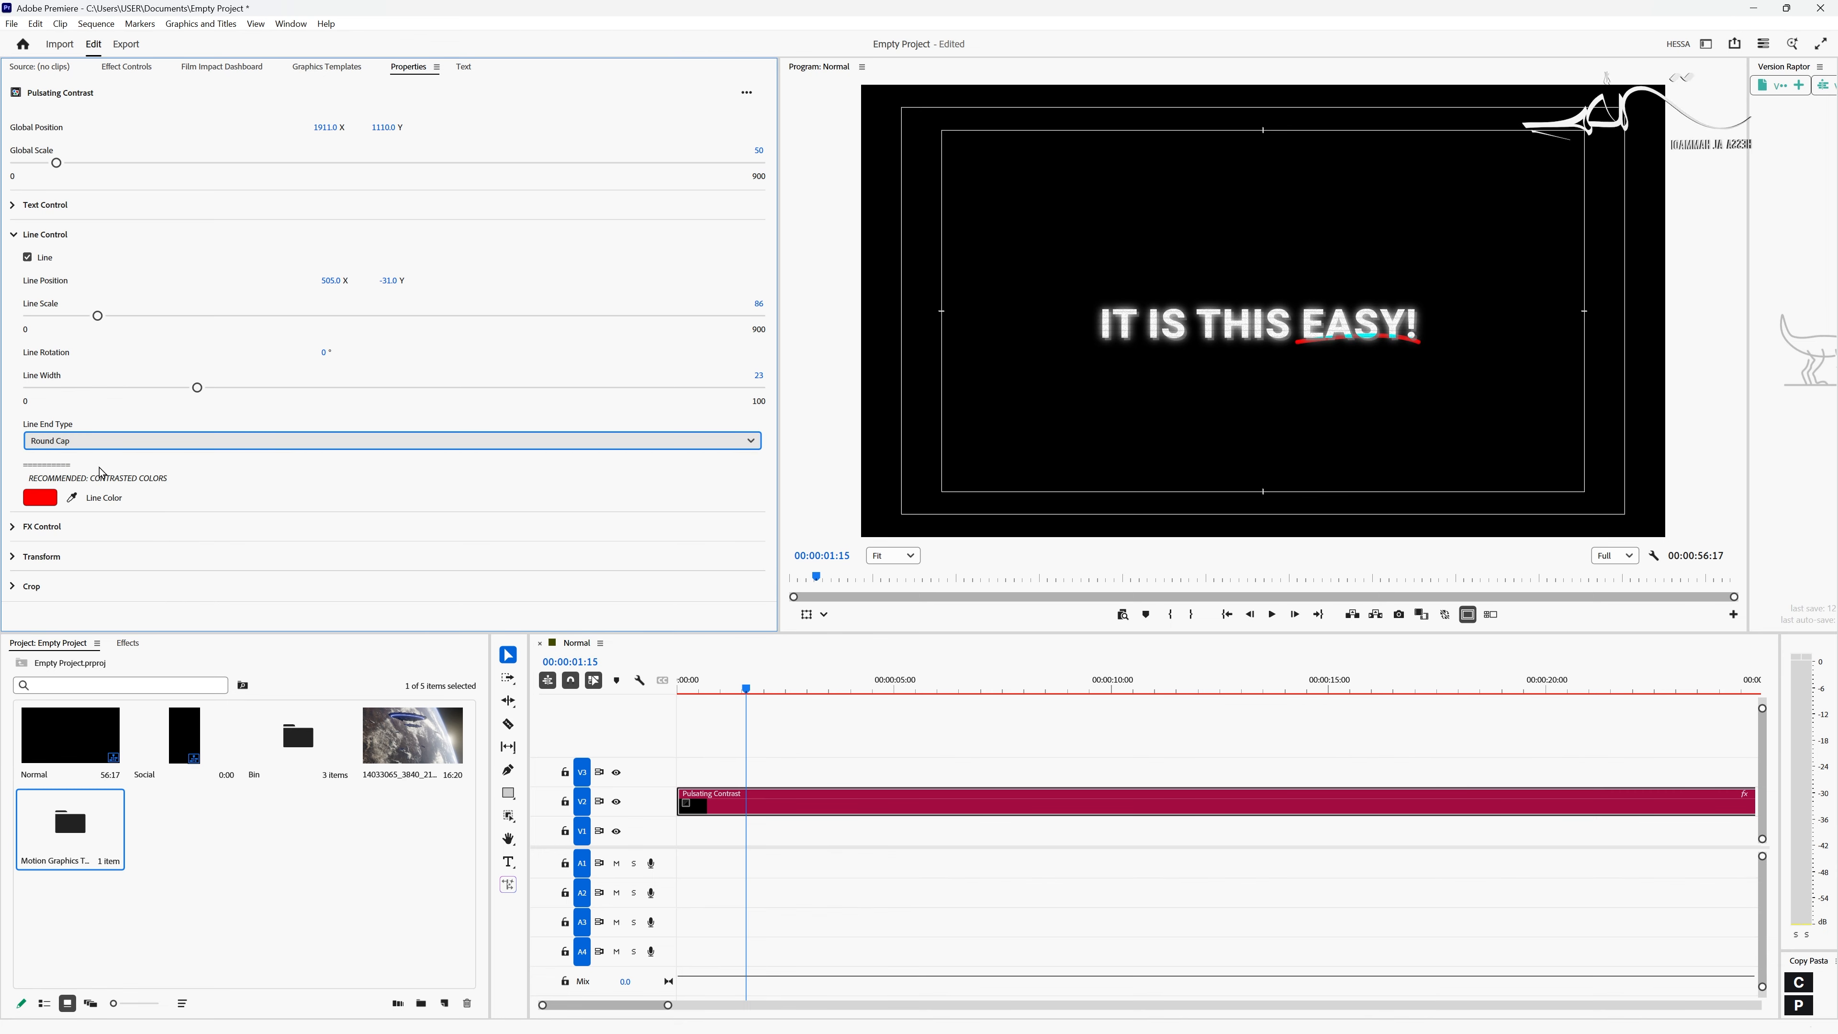
{"action": "left_click", "coordinate": [40, 499]}
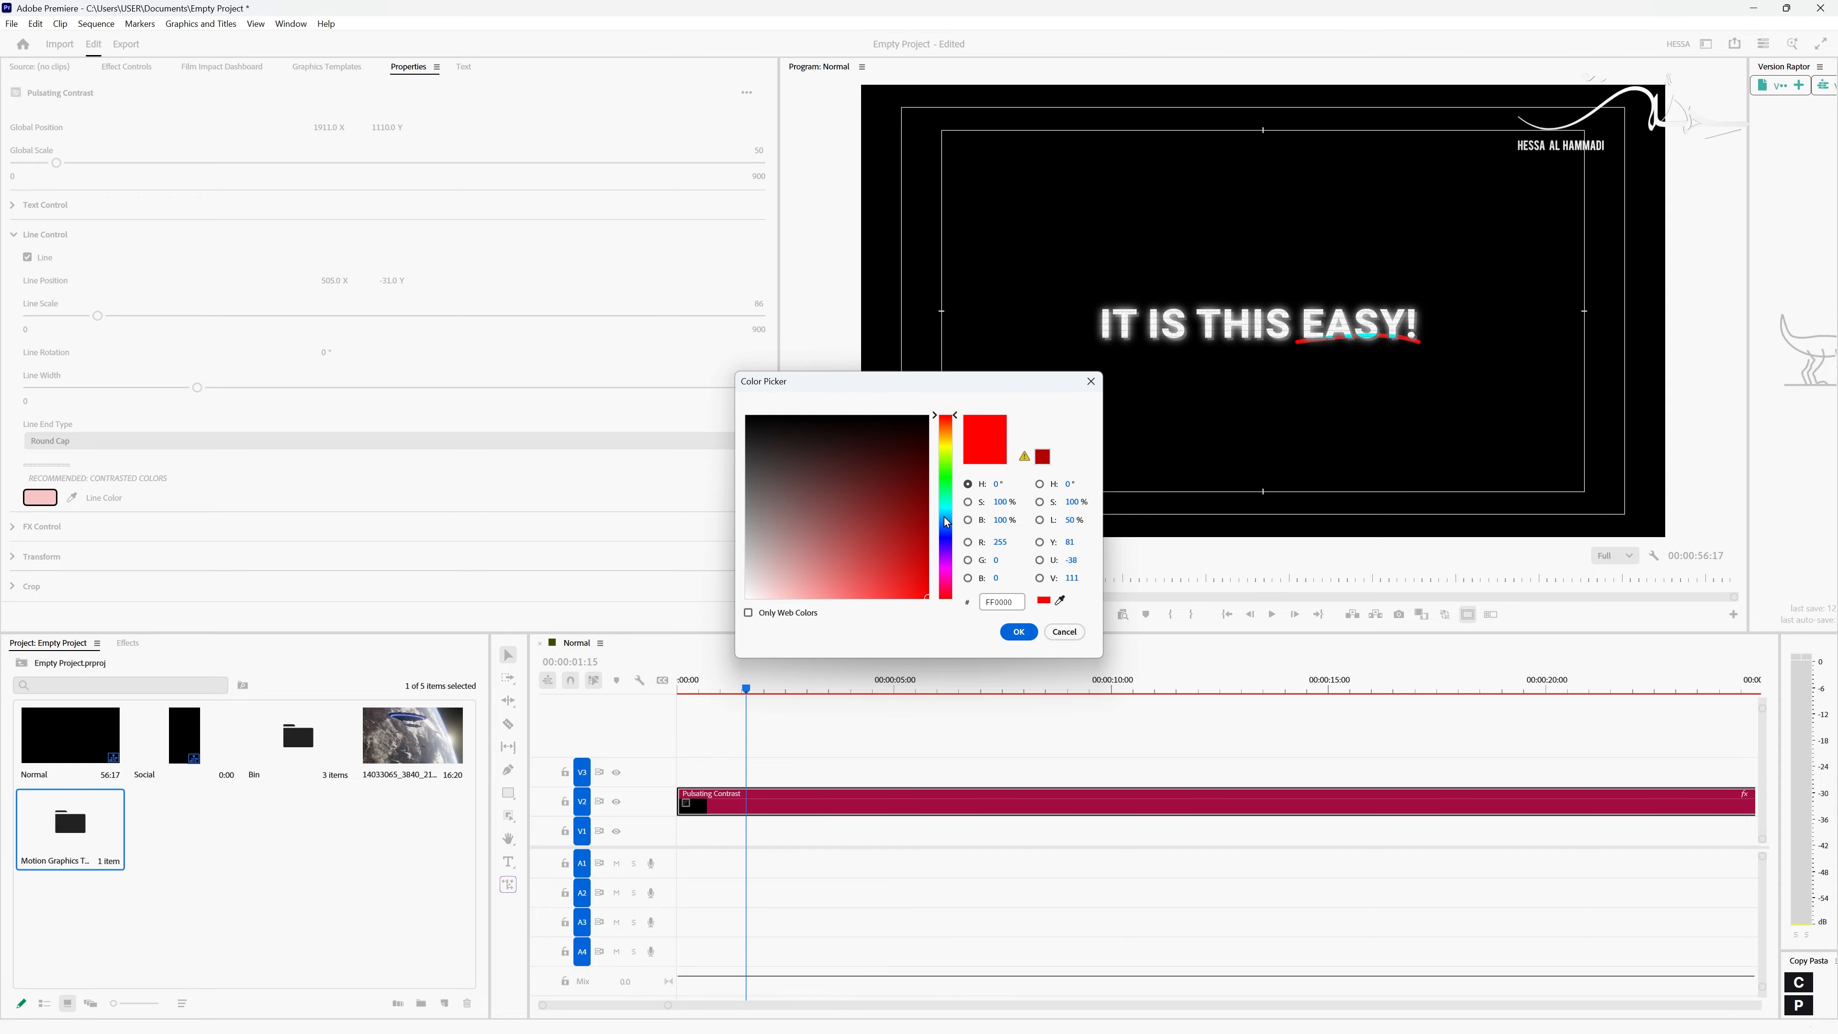
{"action": "left_click_drag", "start_coordinate": [943, 547], "coordinate": [941, 524]}
{"action": "left_click", "coordinate": [849, 566]}
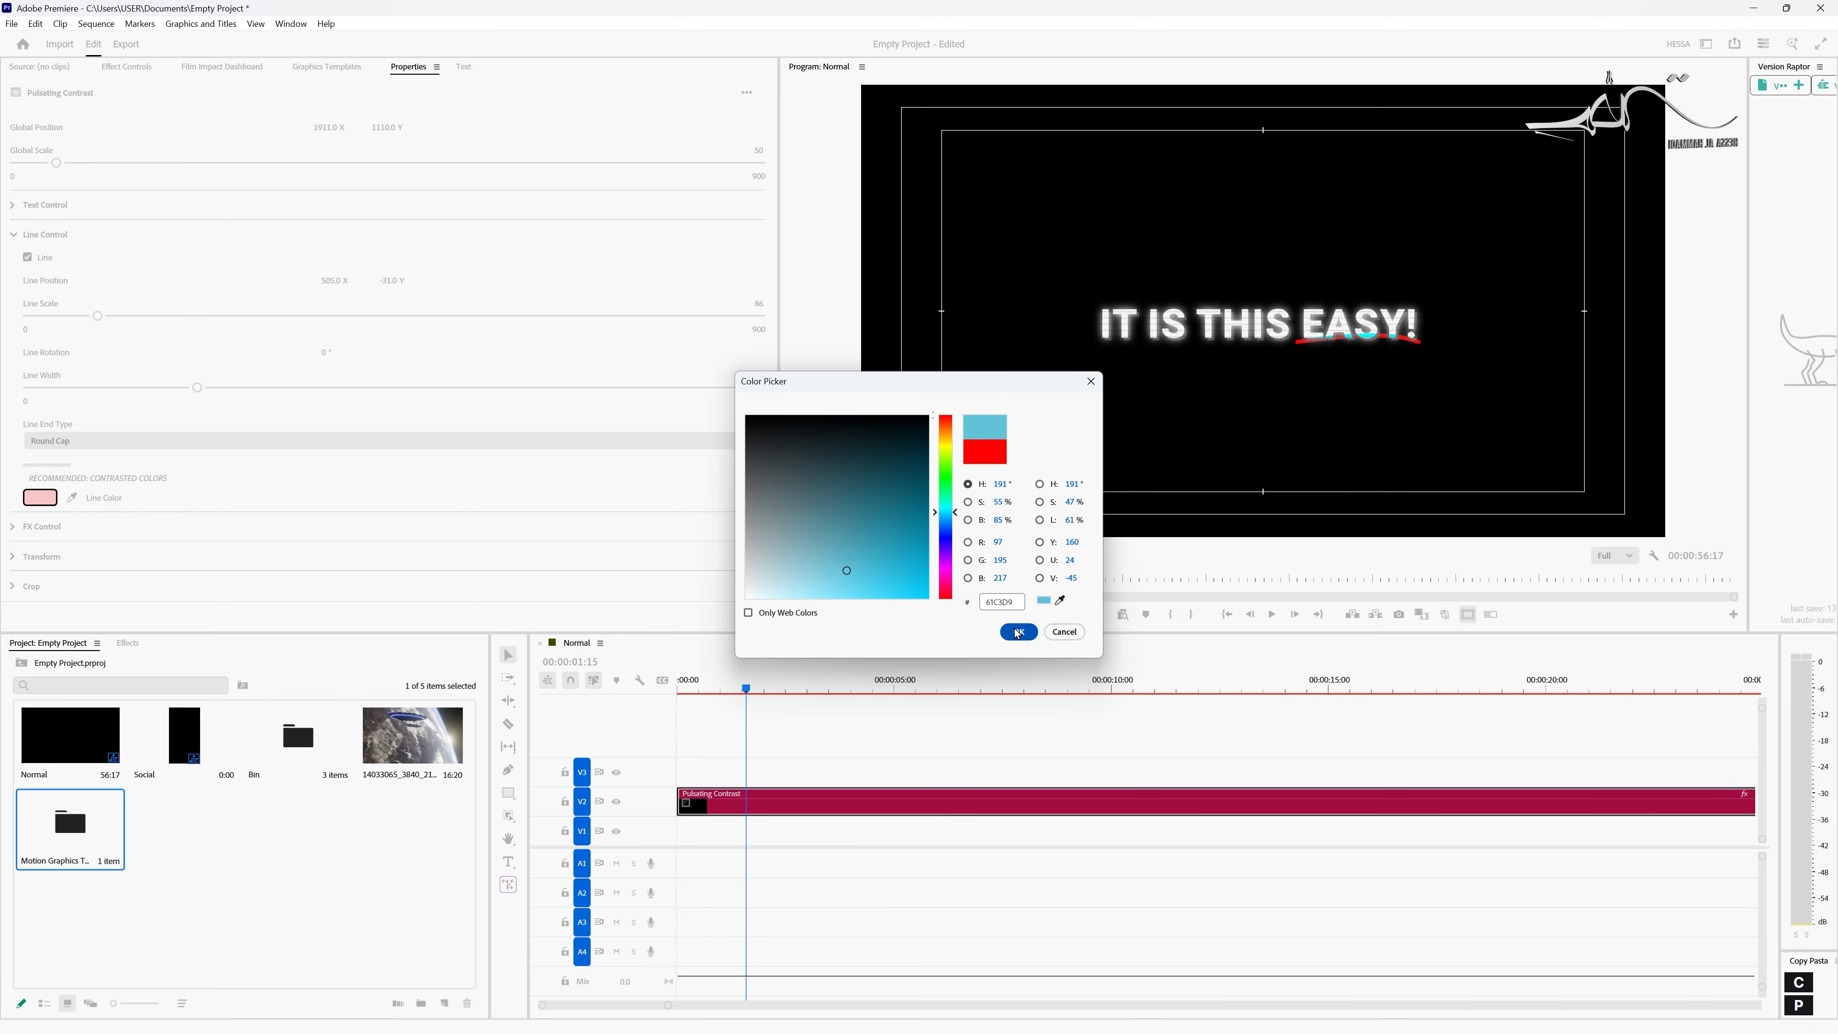
{"action": "left_click", "coordinate": [1018, 631]}
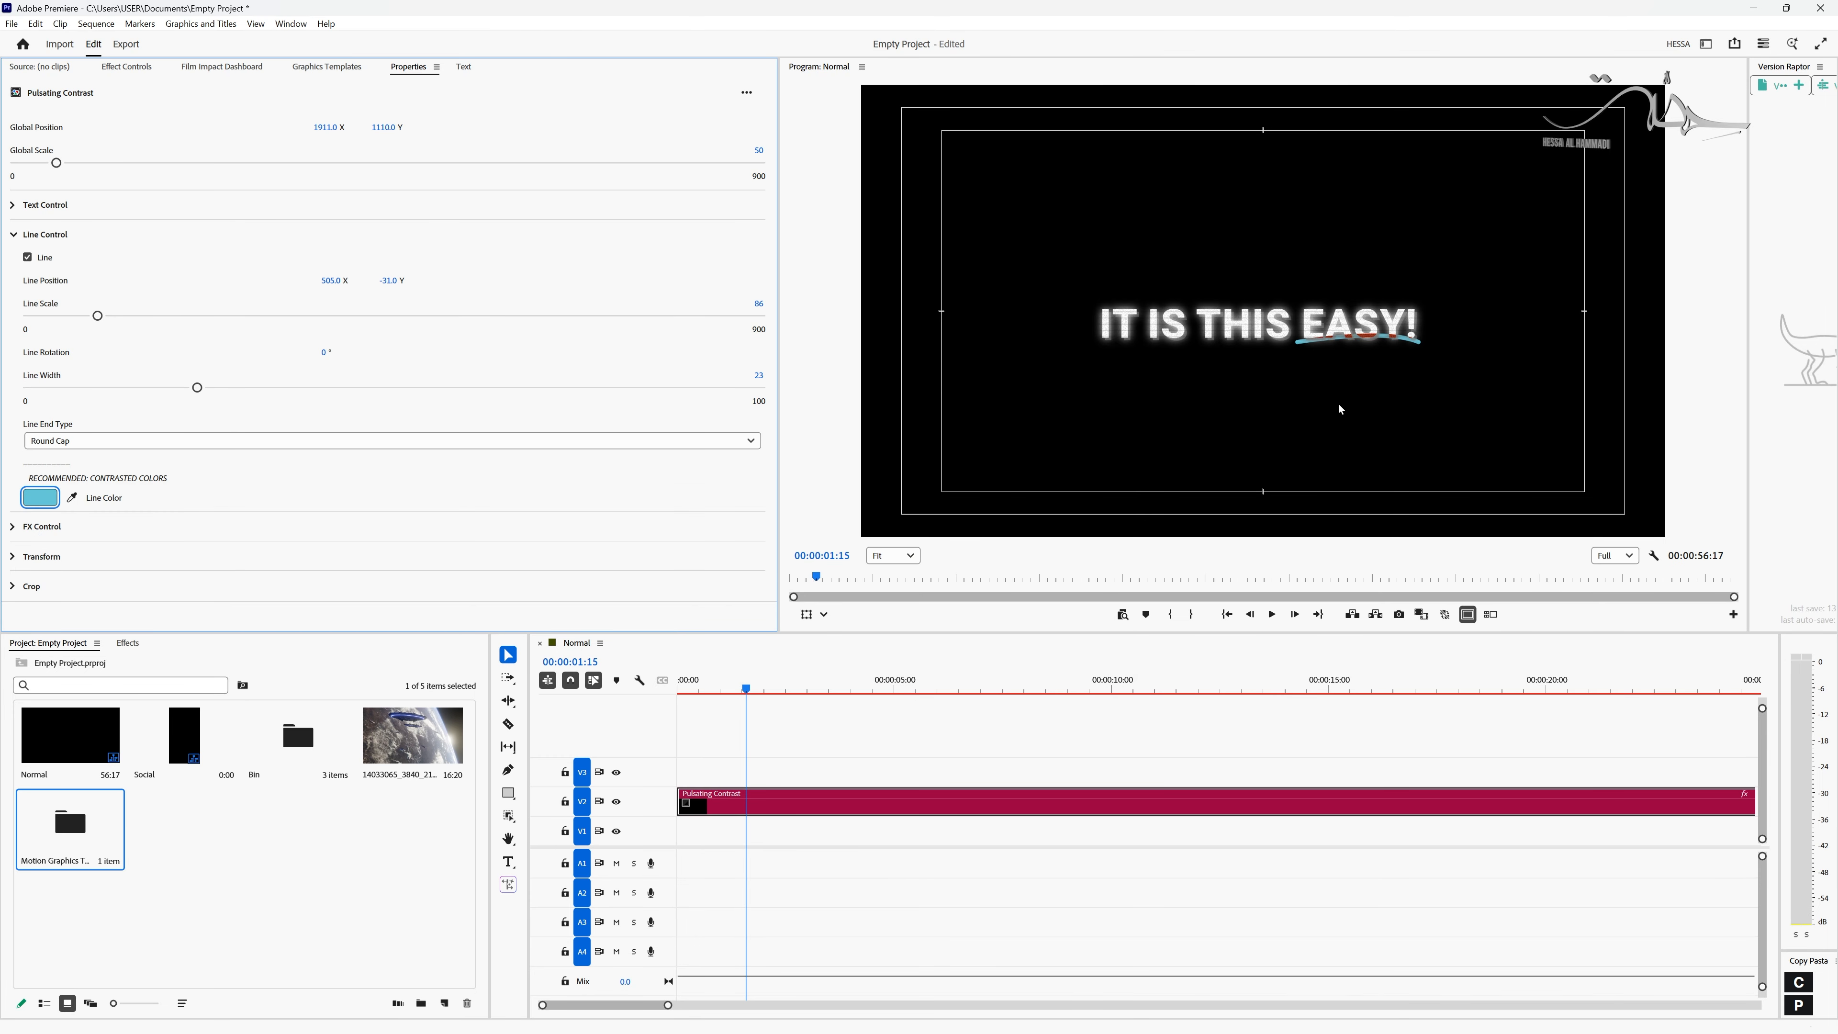
{"action": "left_click", "coordinate": [13, 234]}
- Place the spaceship footage clip on track V1 at the sequence start, directly beneath the title clip on V2
{"action": "left_click_drag", "start_coordinate": [742, 801], "coordinate": [742, 772]}
{"action": "left_click_drag", "start_coordinate": [413, 736], "coordinate": [659, 830]}
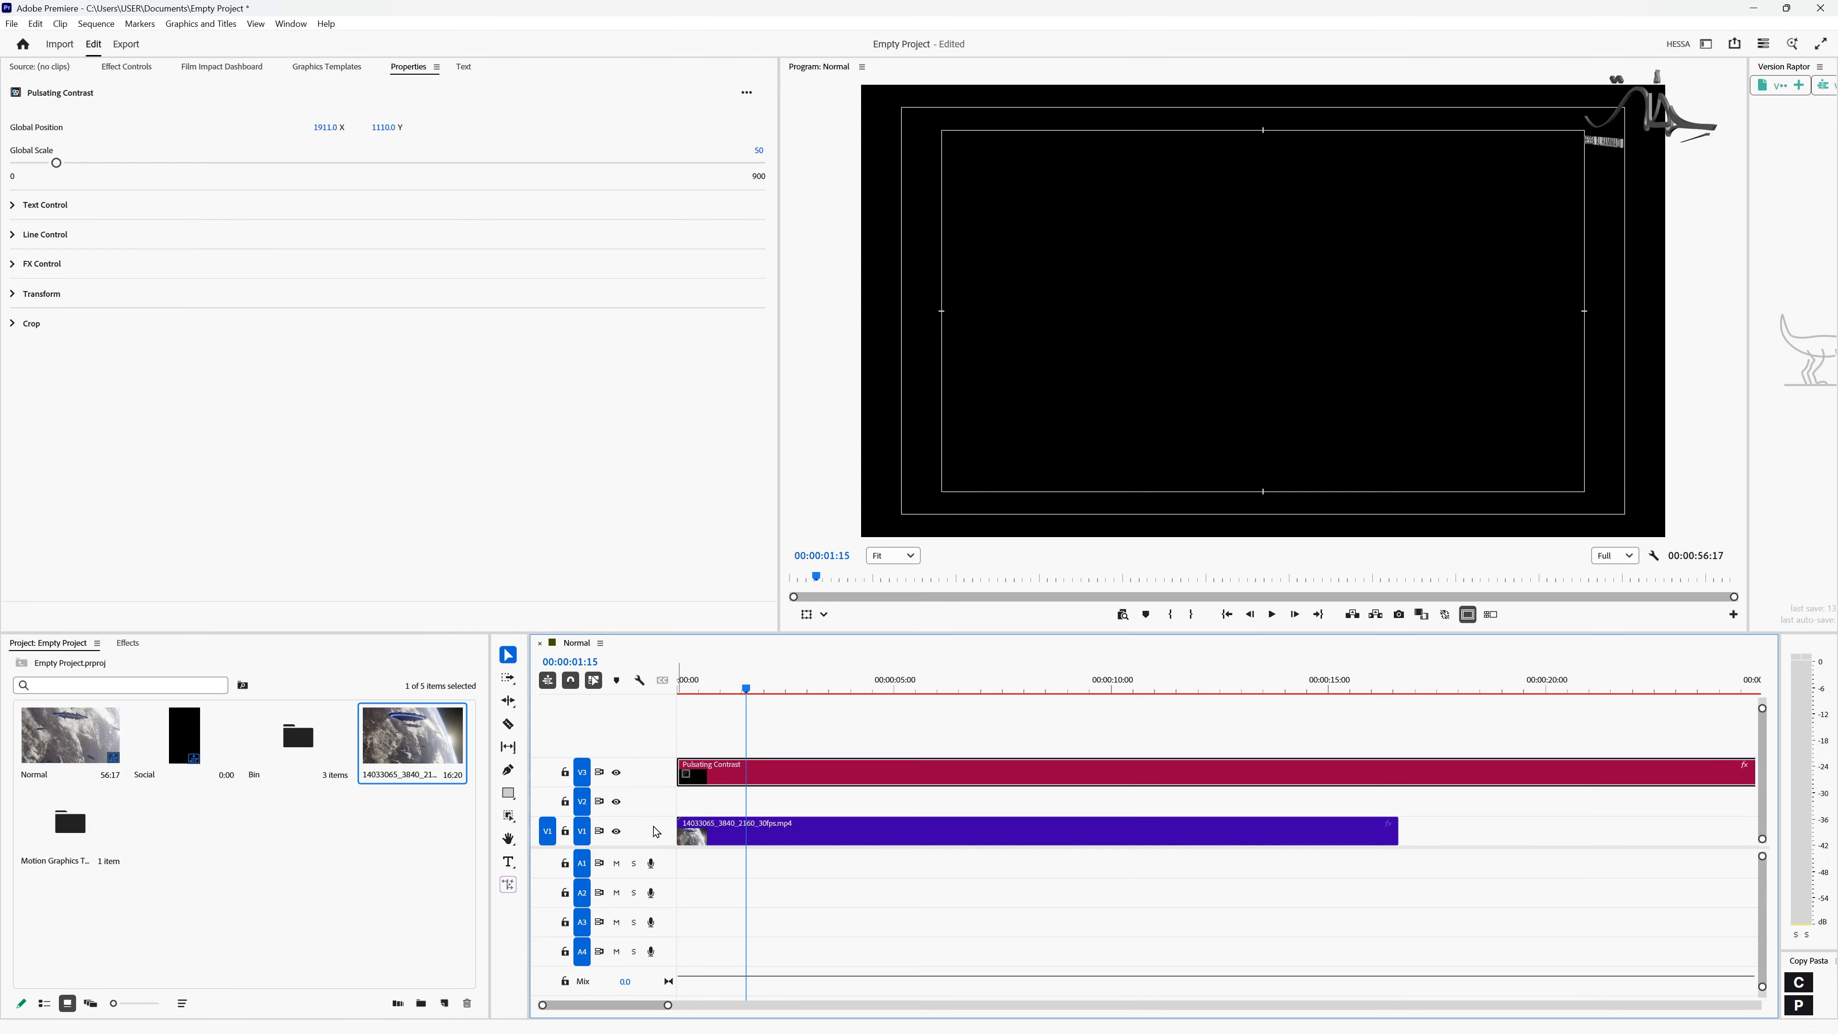
{"action": "left_click_drag", "start_coordinate": [737, 773], "coordinate": [736, 812]}
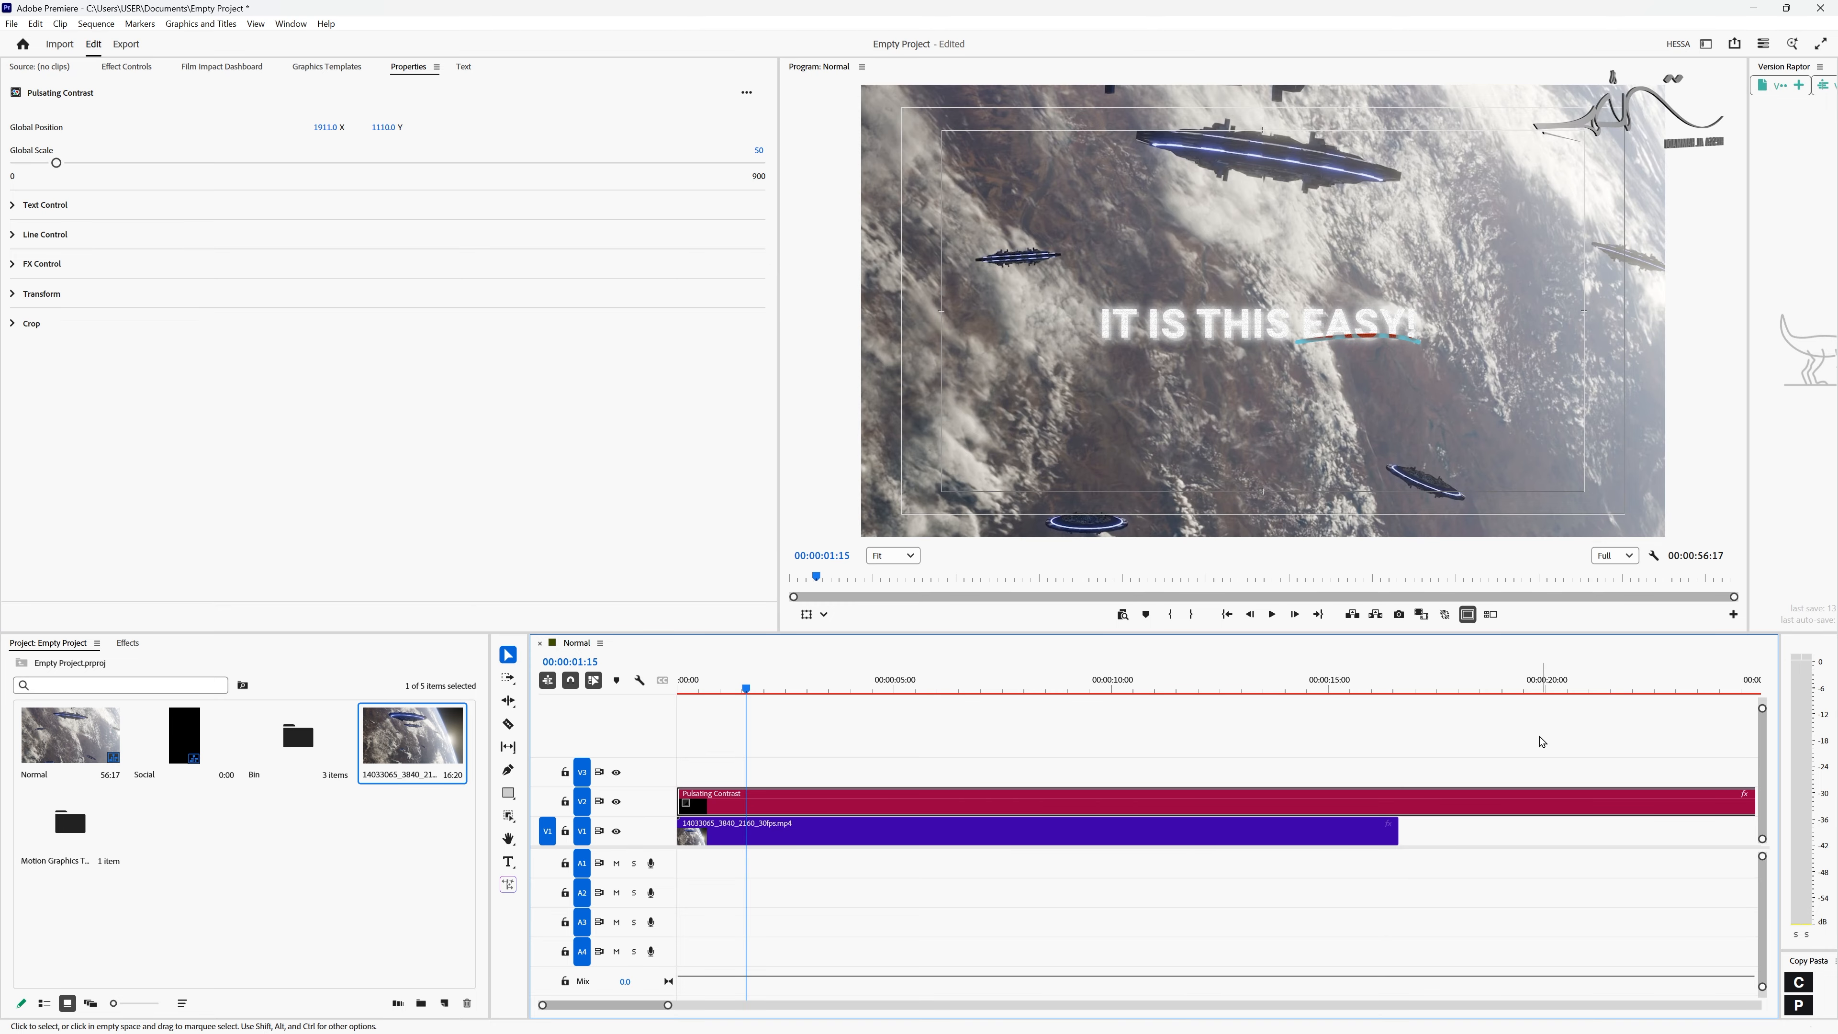
- Trim both ends of the title clip so it starts after and ends before the footage clip below it
{"action": "key", "text": "minus"}
{"action": "key", "text": "minus"}
{"action": "left_click_drag", "start_coordinate": [1289, 801], "coordinate": [842, 817]}
{"action": "key", "text": "equal"}
{"action": "key", "text": "equal"}
{"action": "left_click_drag", "start_coordinate": [679, 801], "coordinate": [713, 801]}
- Set the title clip's opacity Blend Mode to Difference and scrub back to 00:00:01:14 to check it
{"action": "left_click_drag", "start_coordinate": [742, 688], "coordinate": [775, 688]}
{"action": "left_click", "coordinate": [784, 832]}
{"action": "left_click", "coordinate": [127, 66]}
{"action": "left_click", "coordinate": [784, 800]}
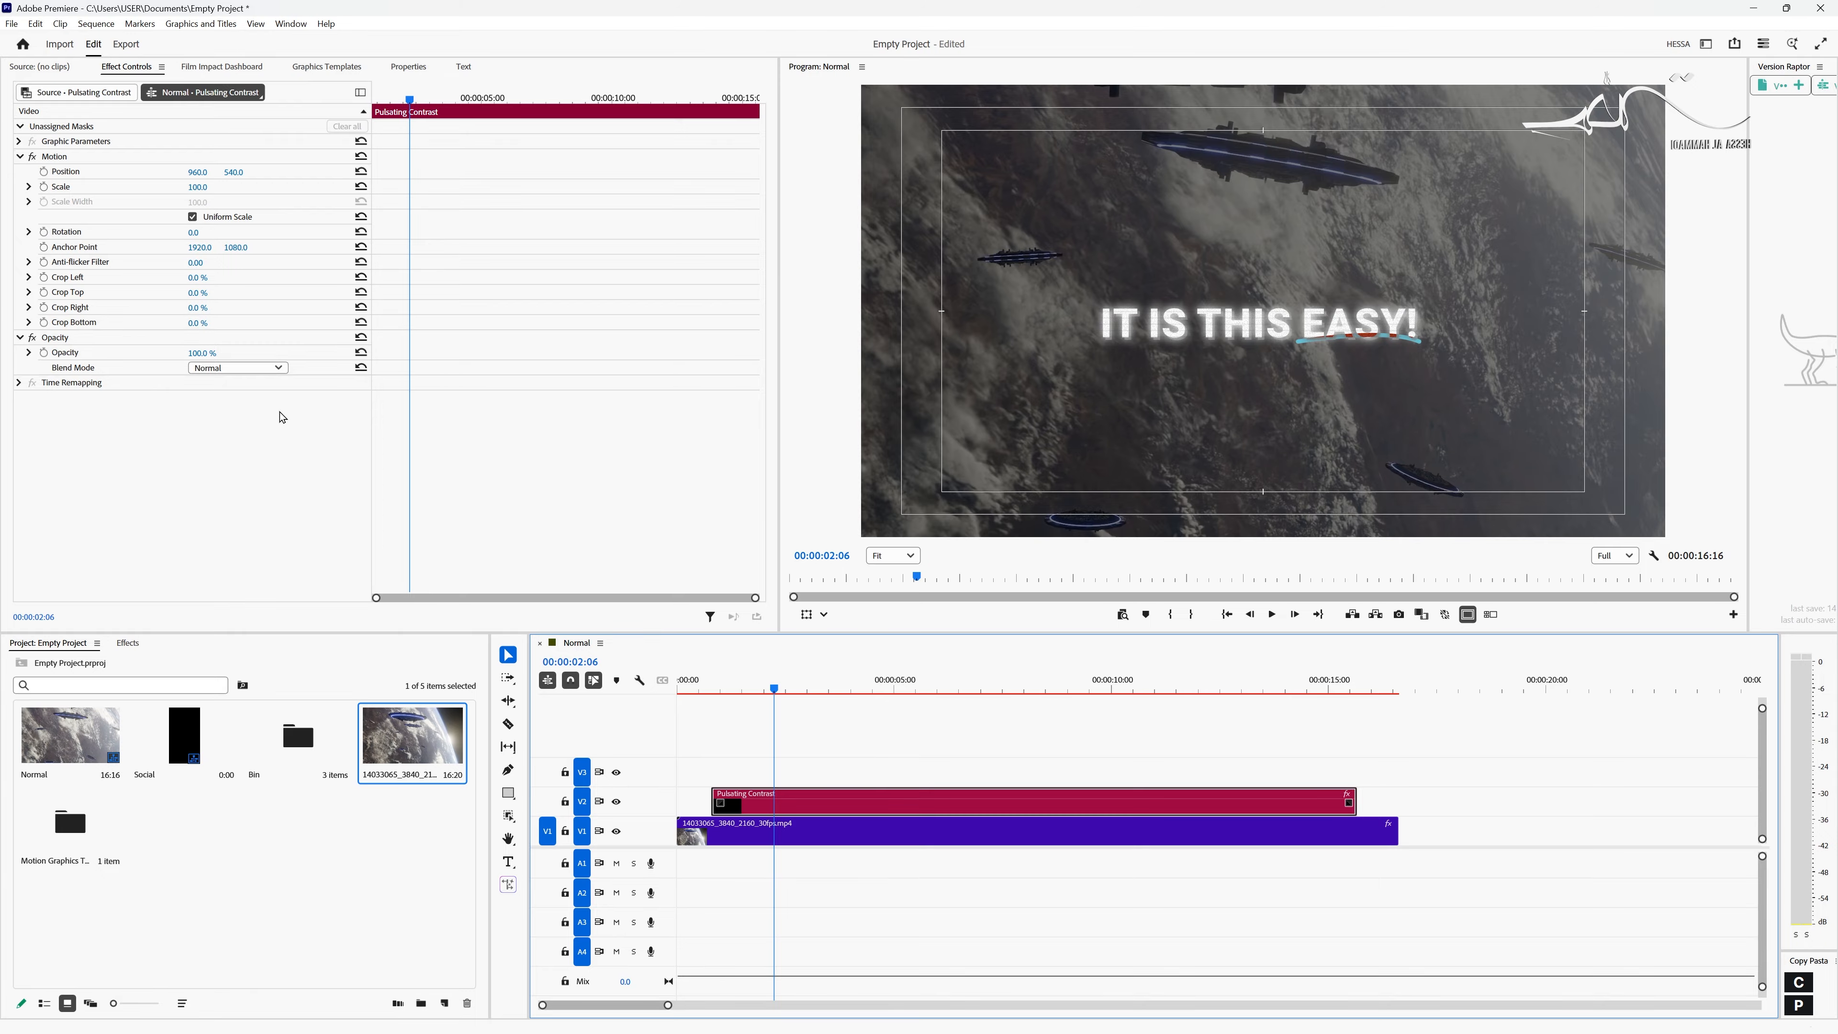
{"action": "left_click", "coordinate": [279, 371]}
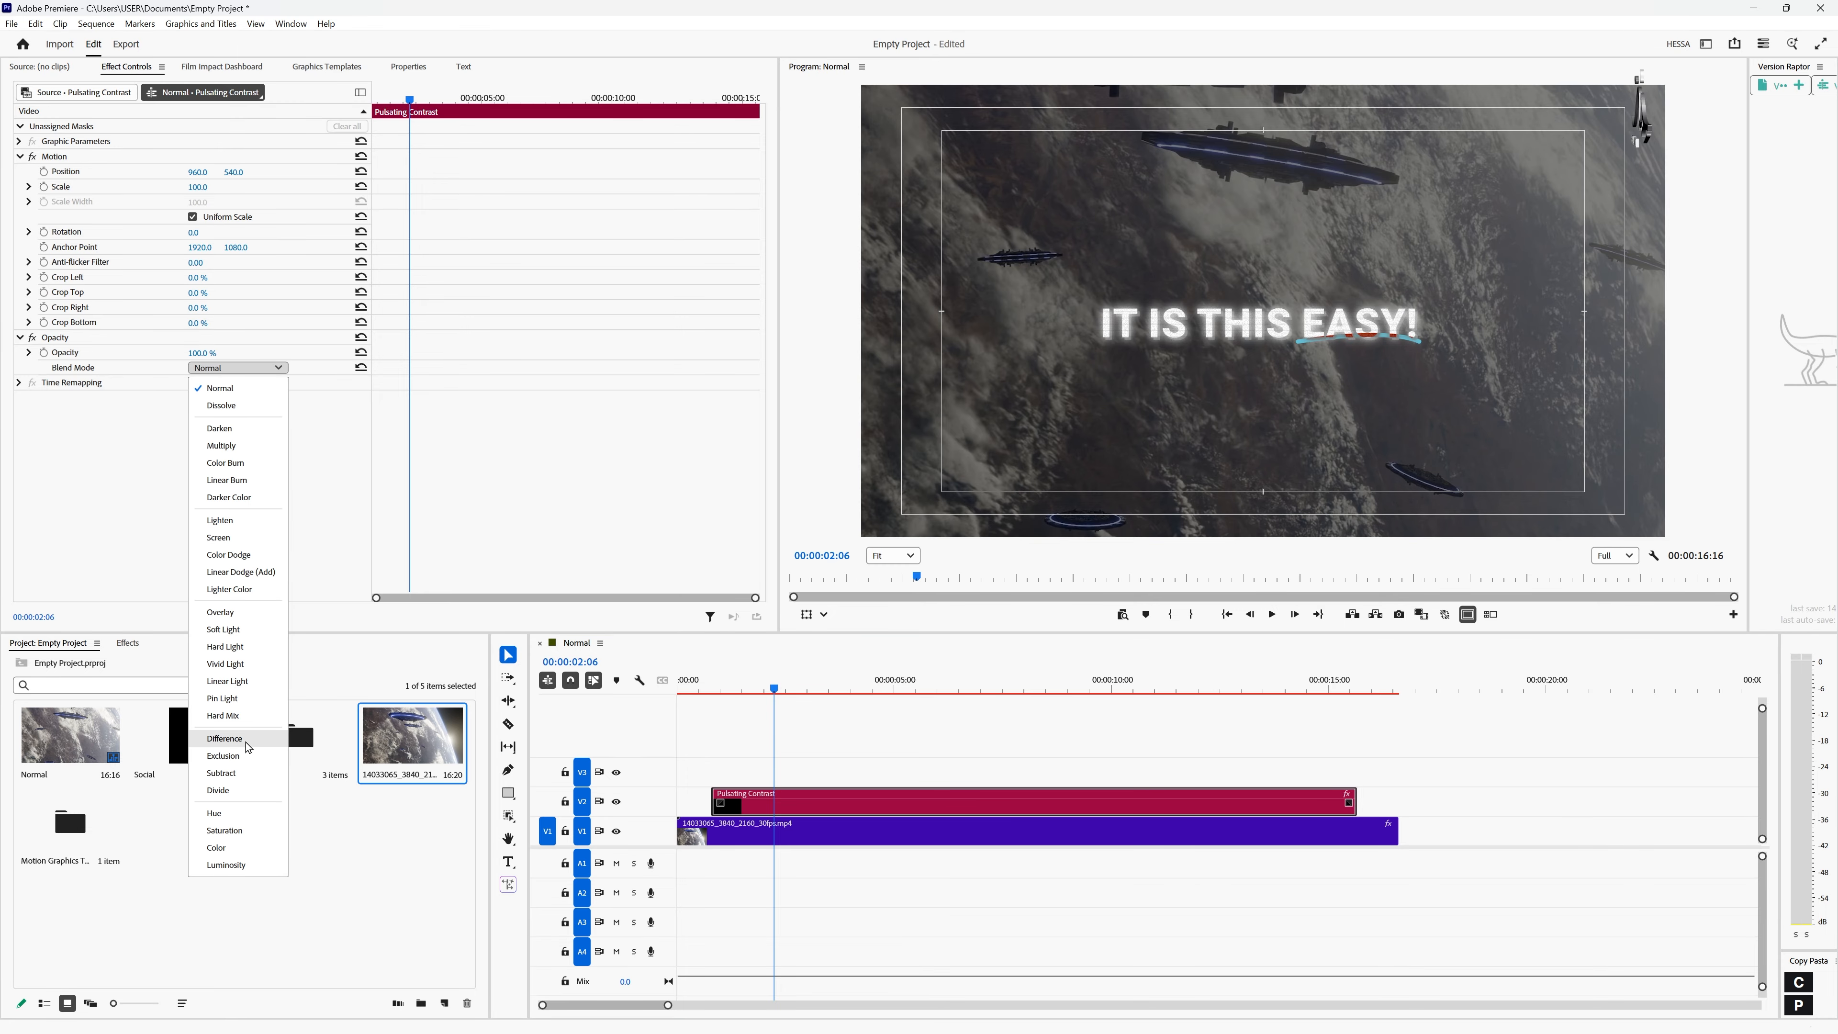
{"action": "left_click", "coordinate": [225, 737]}
{"action": "left_click_drag", "start_coordinate": [777, 687], "coordinate": [744, 738]}
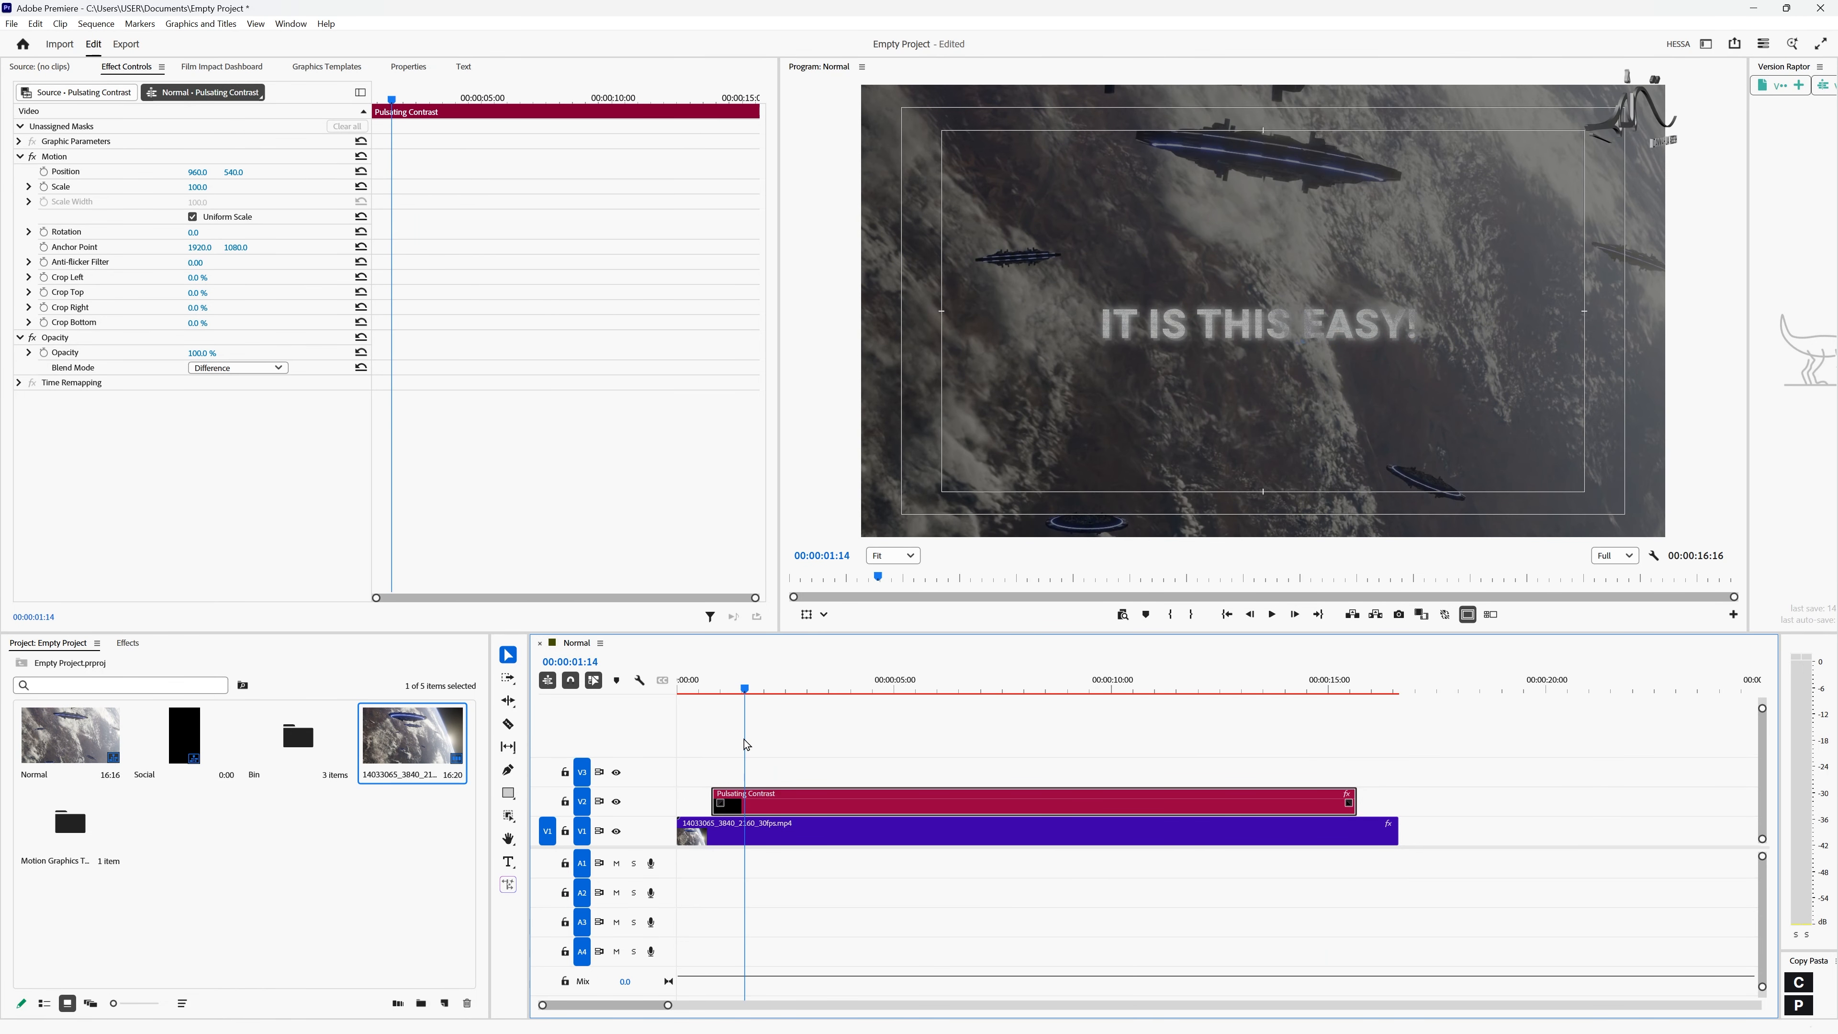